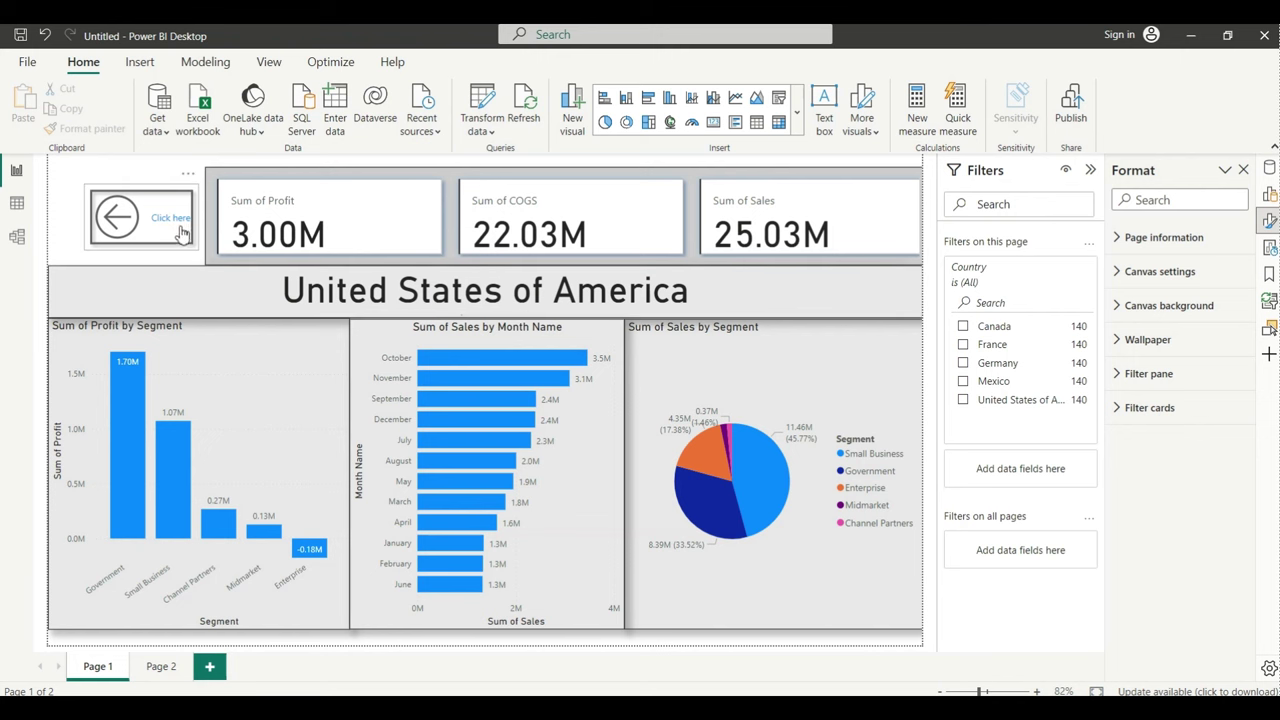
Clear the United States of America selection in Page 2's Country slicer and check Page 1.
left_click(161, 666)
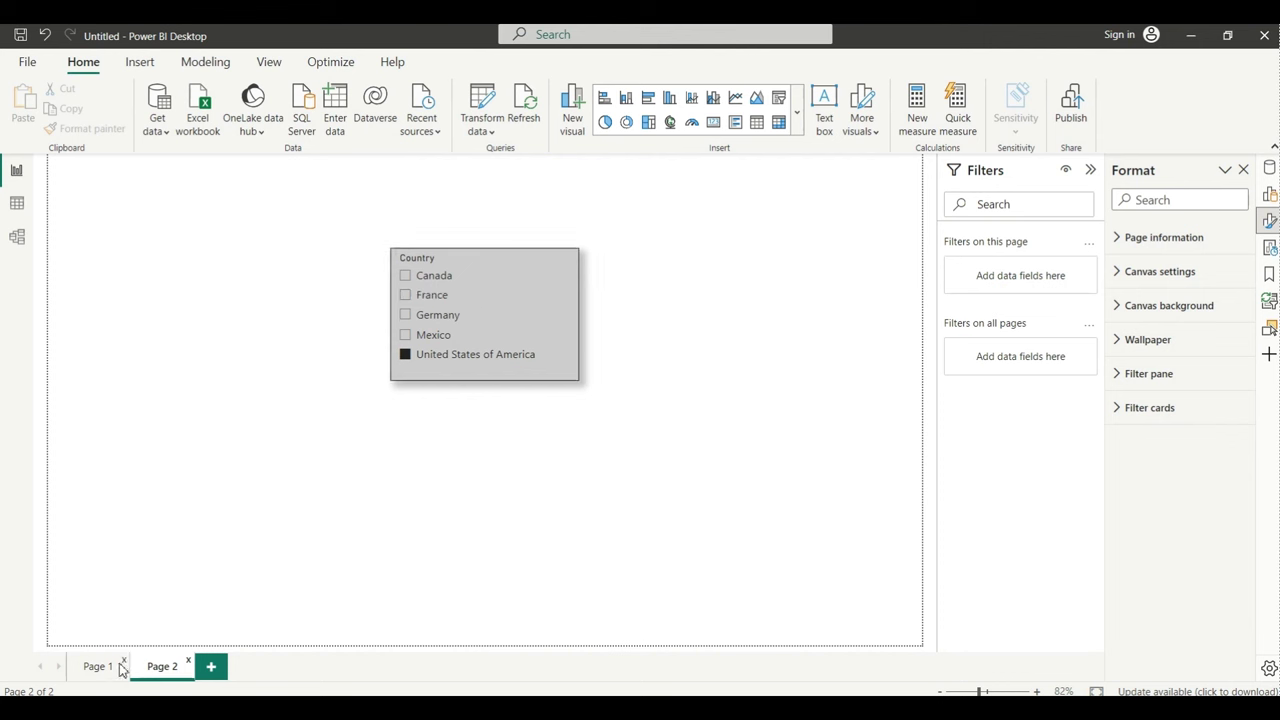
left_click(407, 276)
left_click(407, 276)
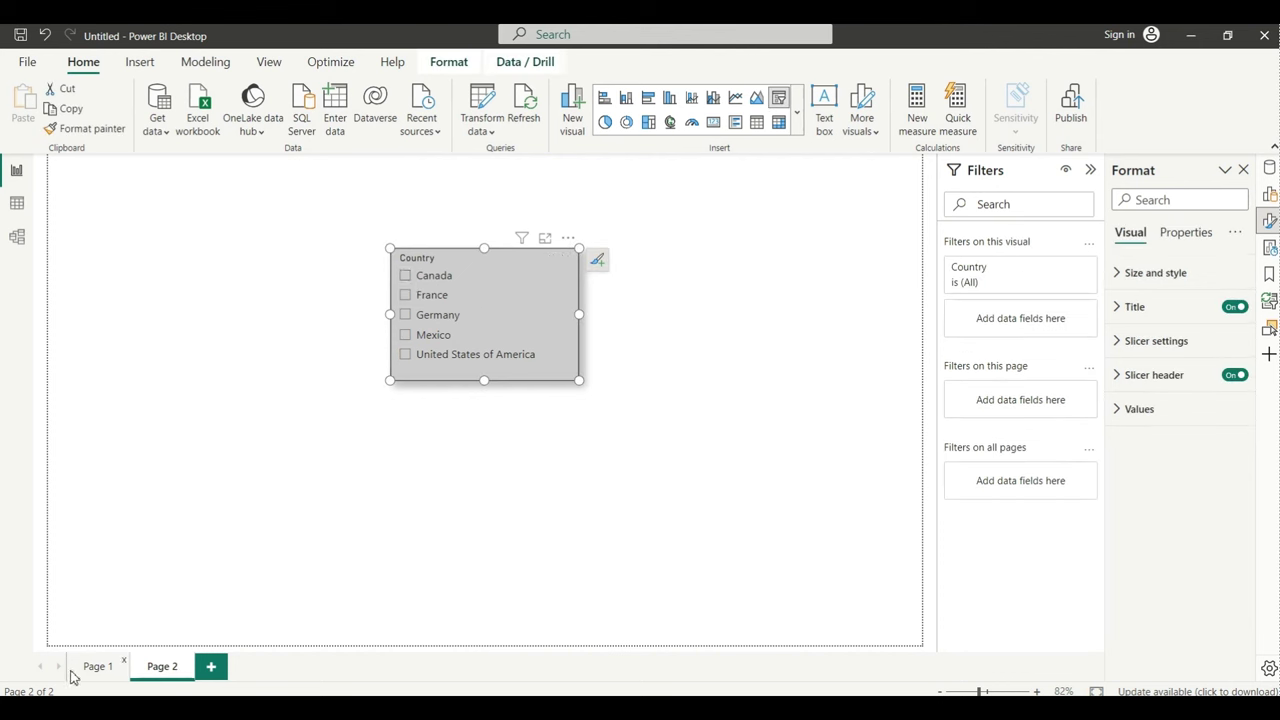
left_click(105, 667)
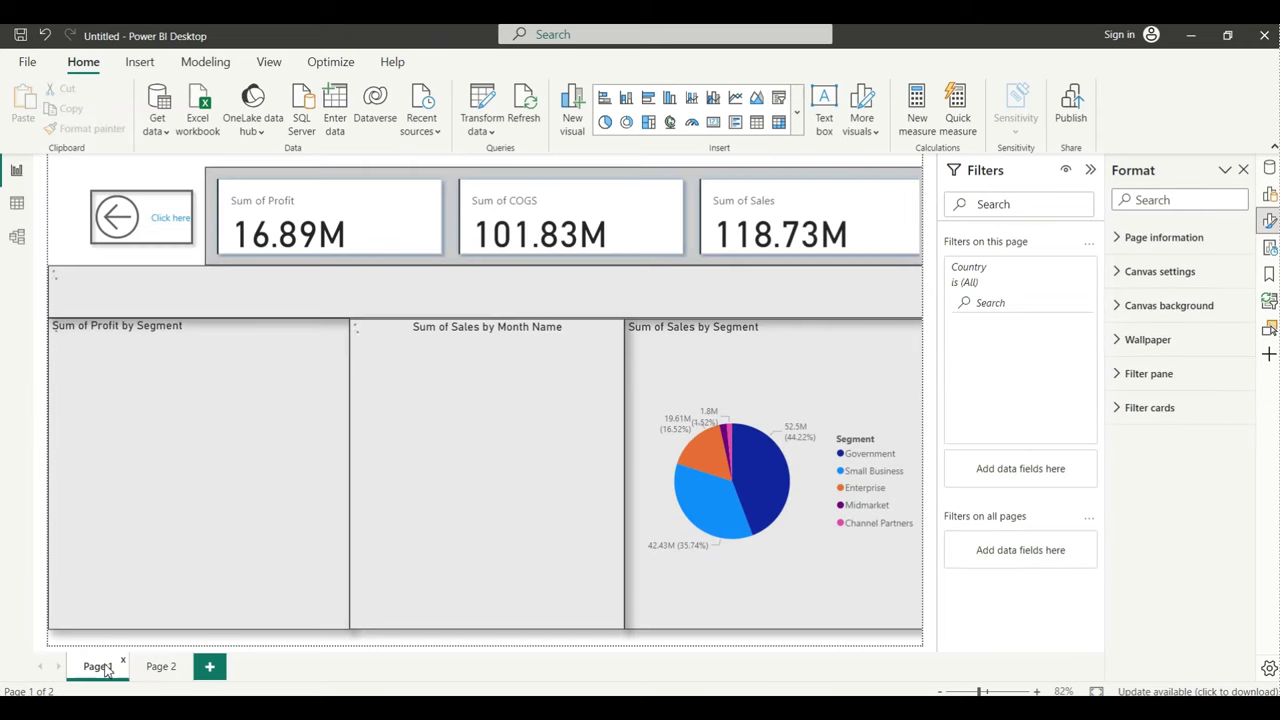
Pick Germany in the Country slicer and view the Germany dashboard on Page 1.
left_click(146, 218, "ctrl")
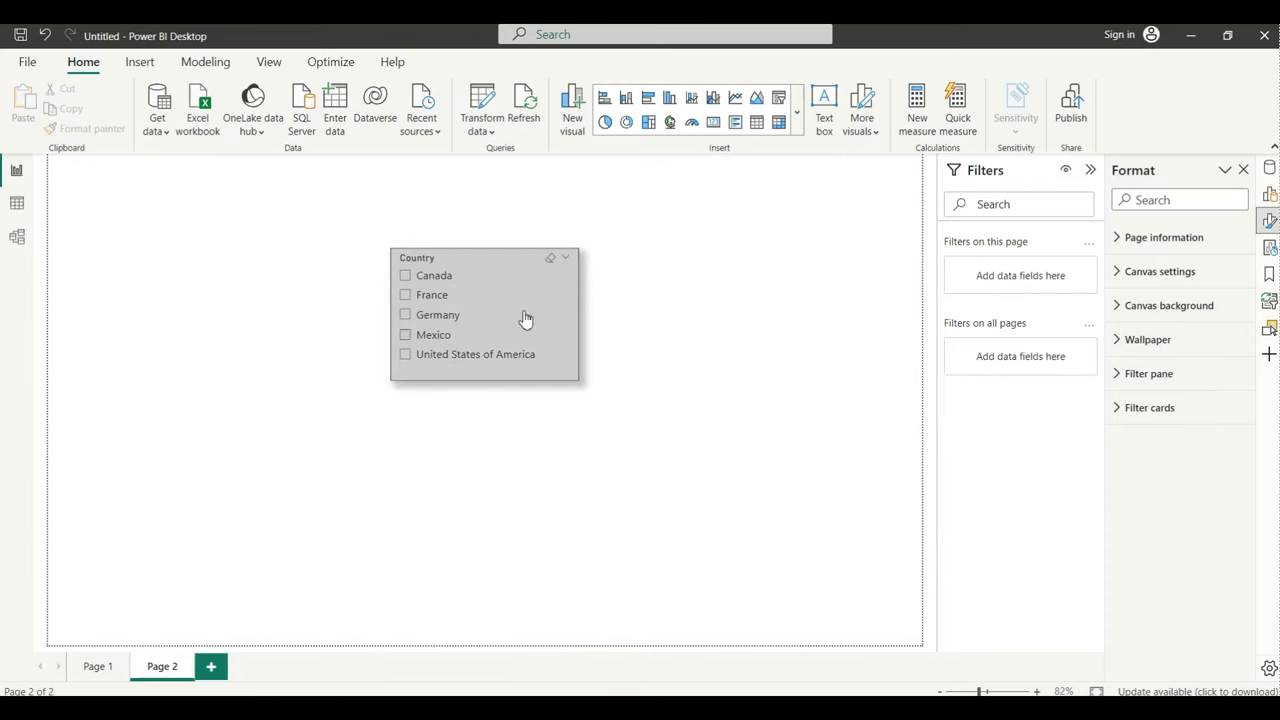
left_click(410, 318)
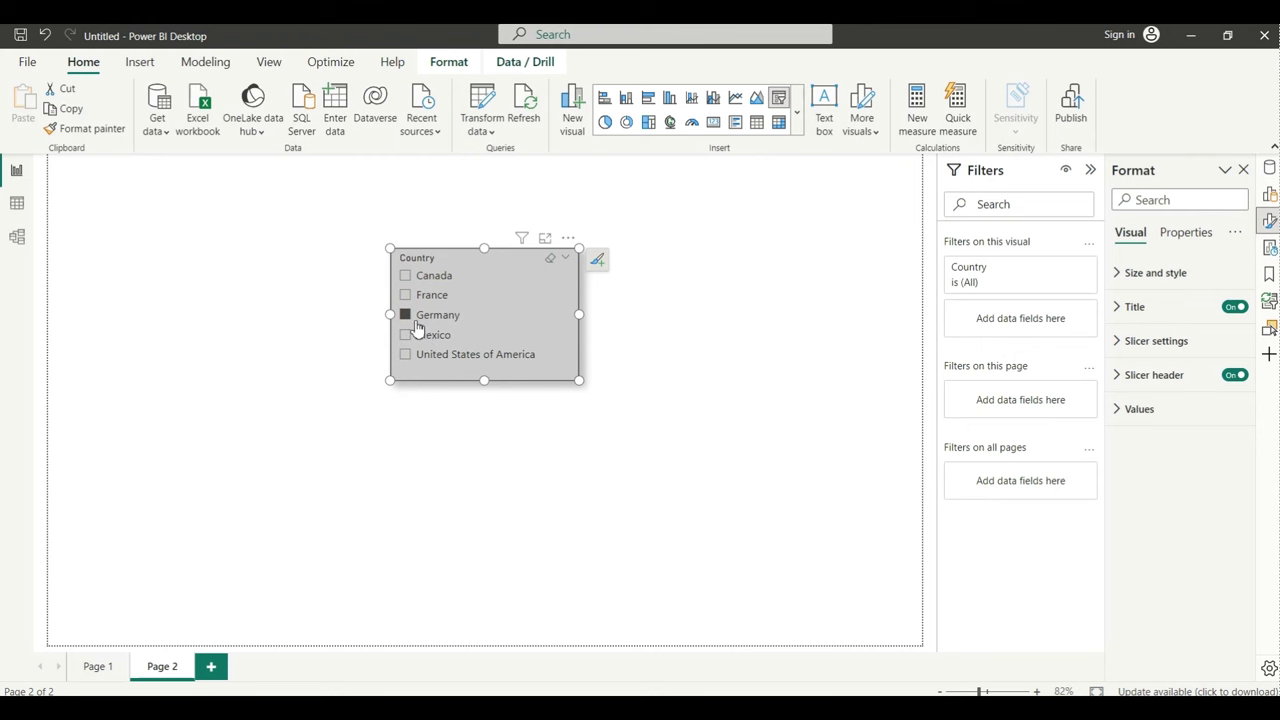
left_click(97, 667)
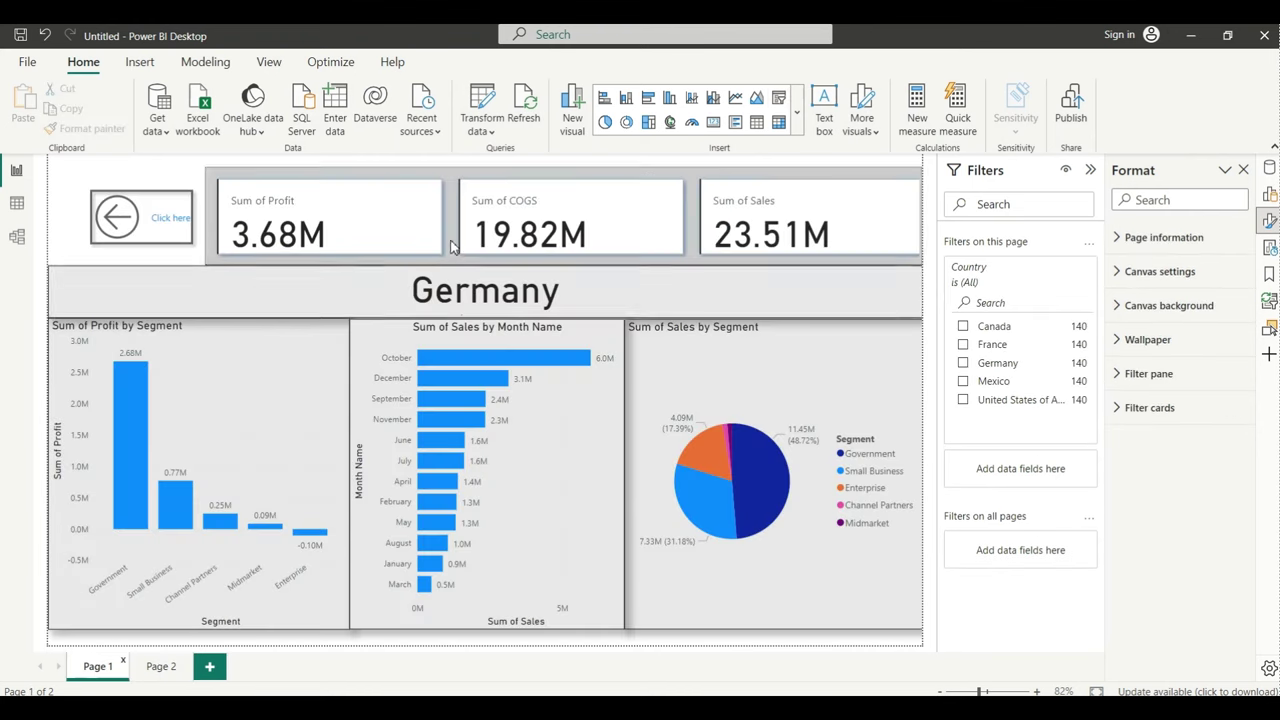
left_click(149, 222, "ctrl")
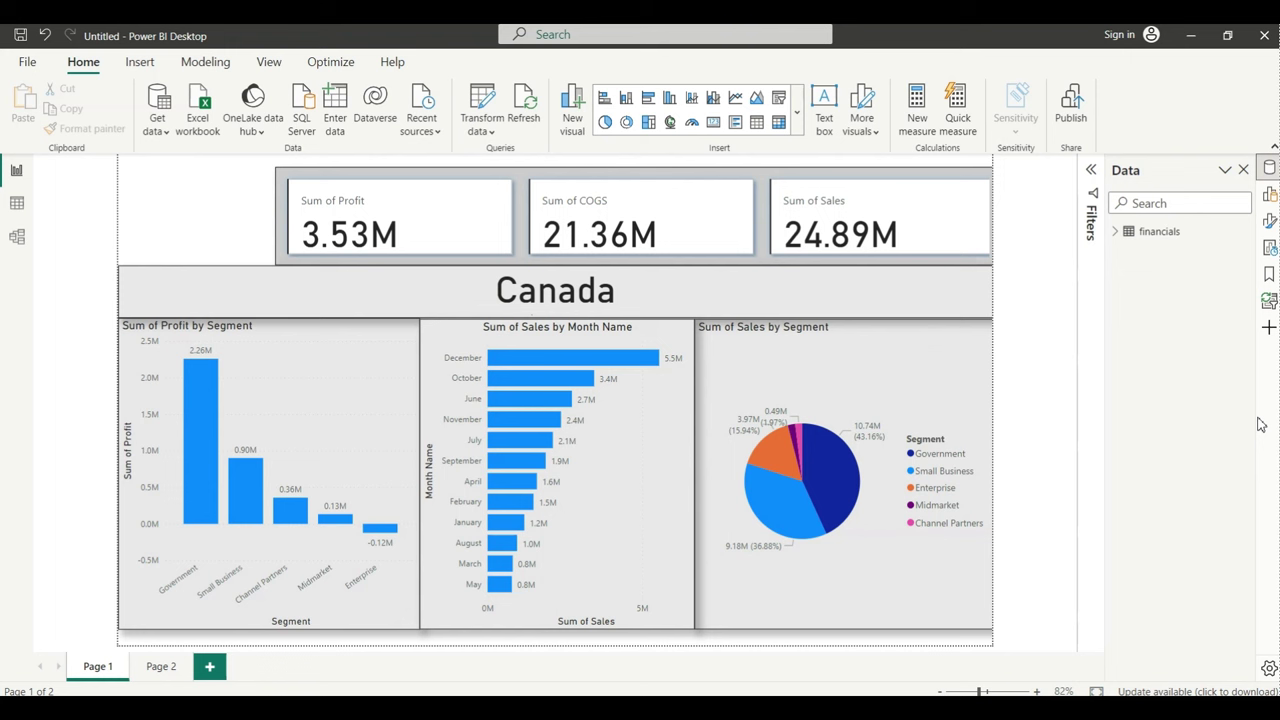
Select the Sales by Segment pie, Profit by Segment and Sales by Month Name charts in turn.
left_click(738, 378)
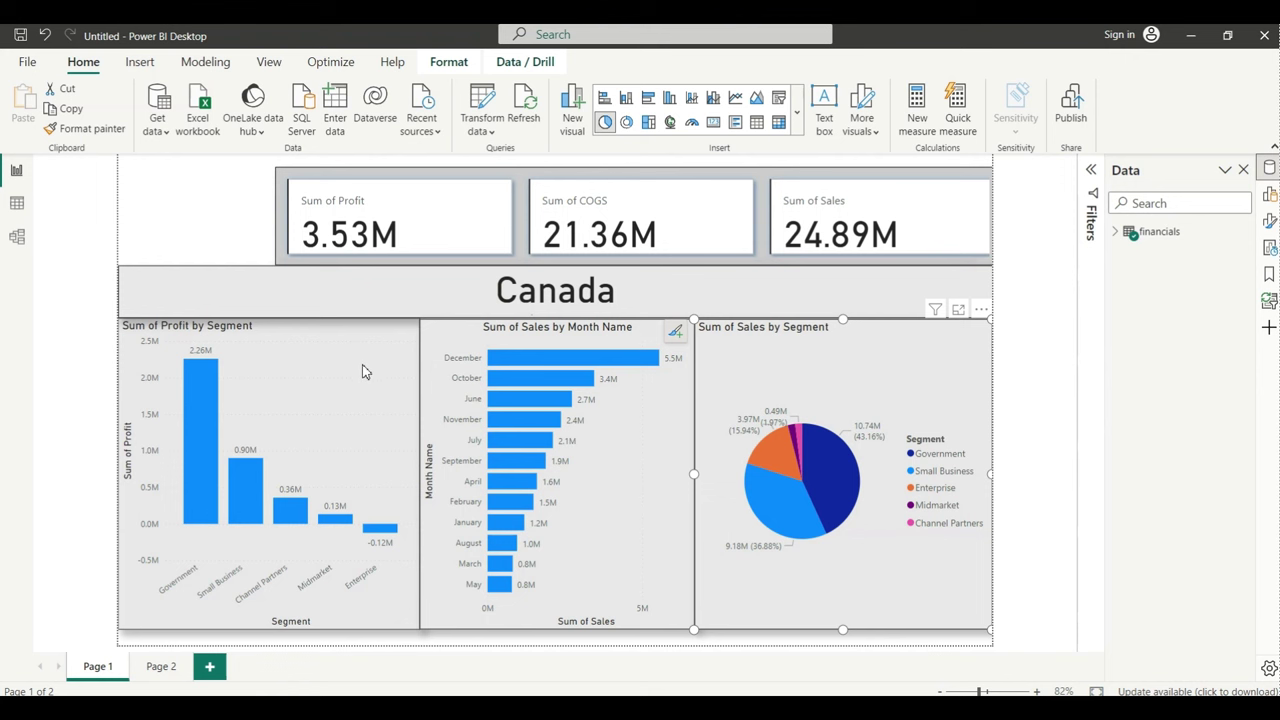
left_click(284, 368)
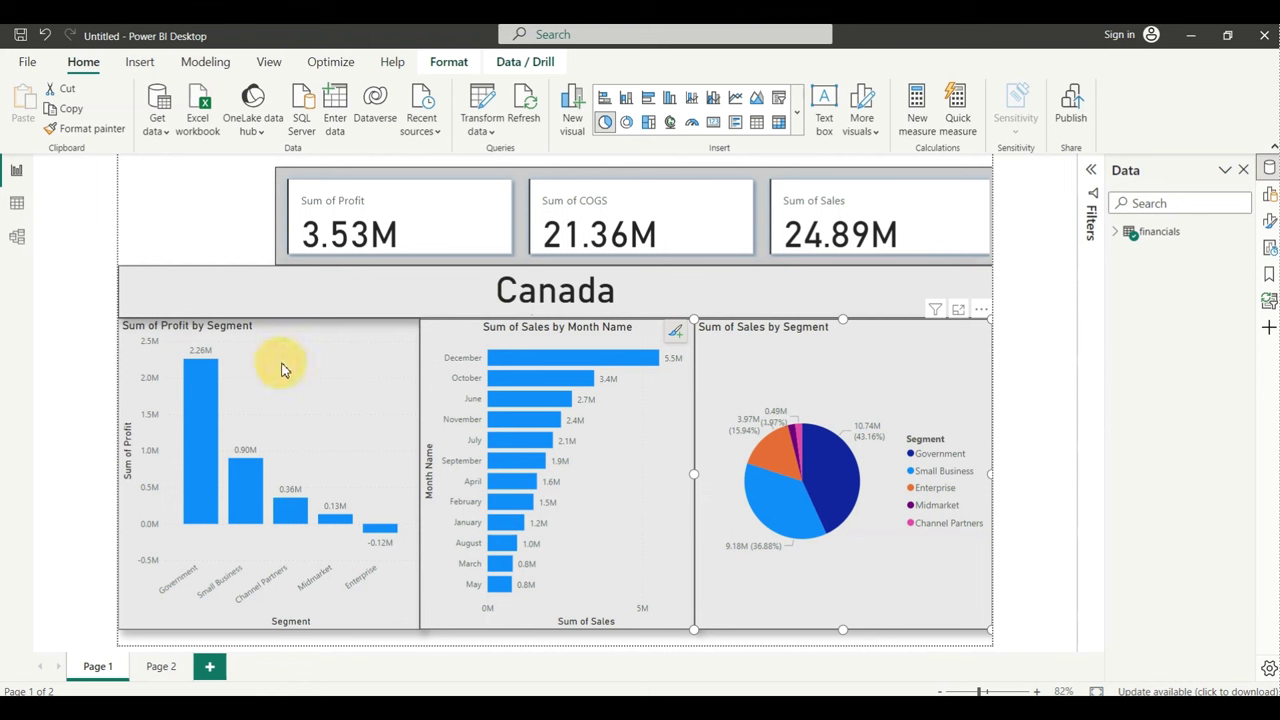
left_click(608, 331)
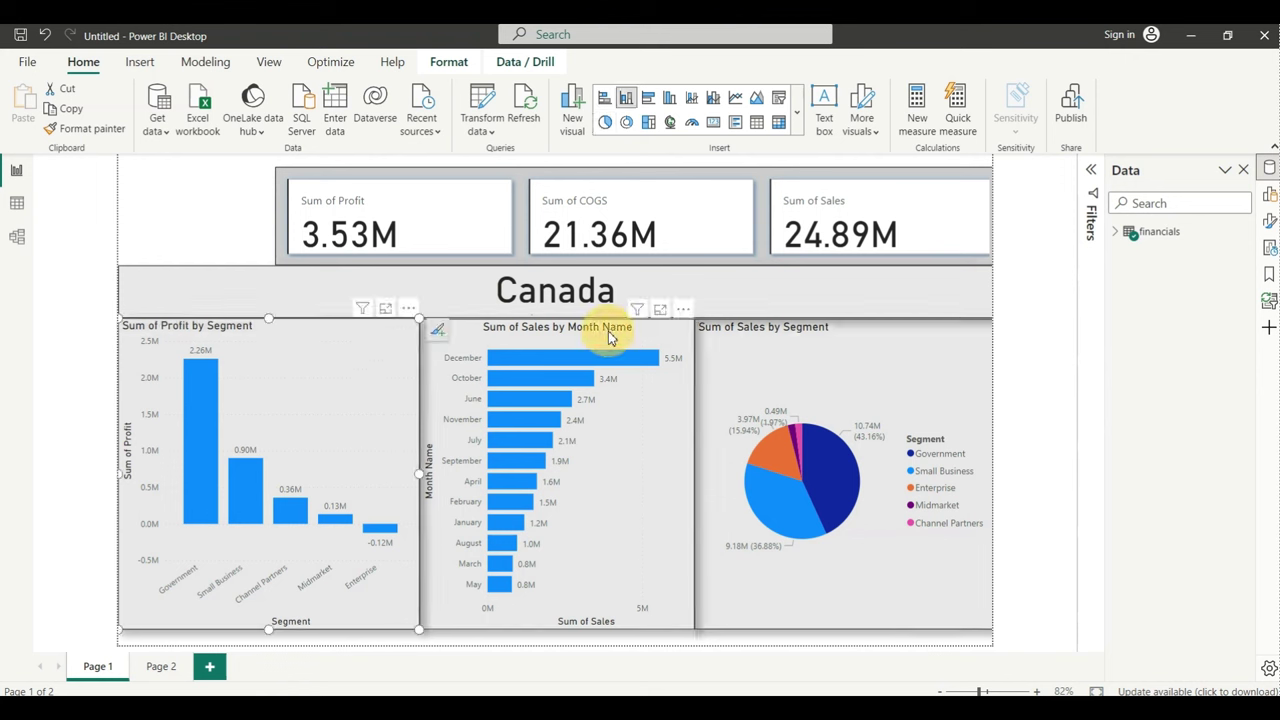
left_click(811, 352)
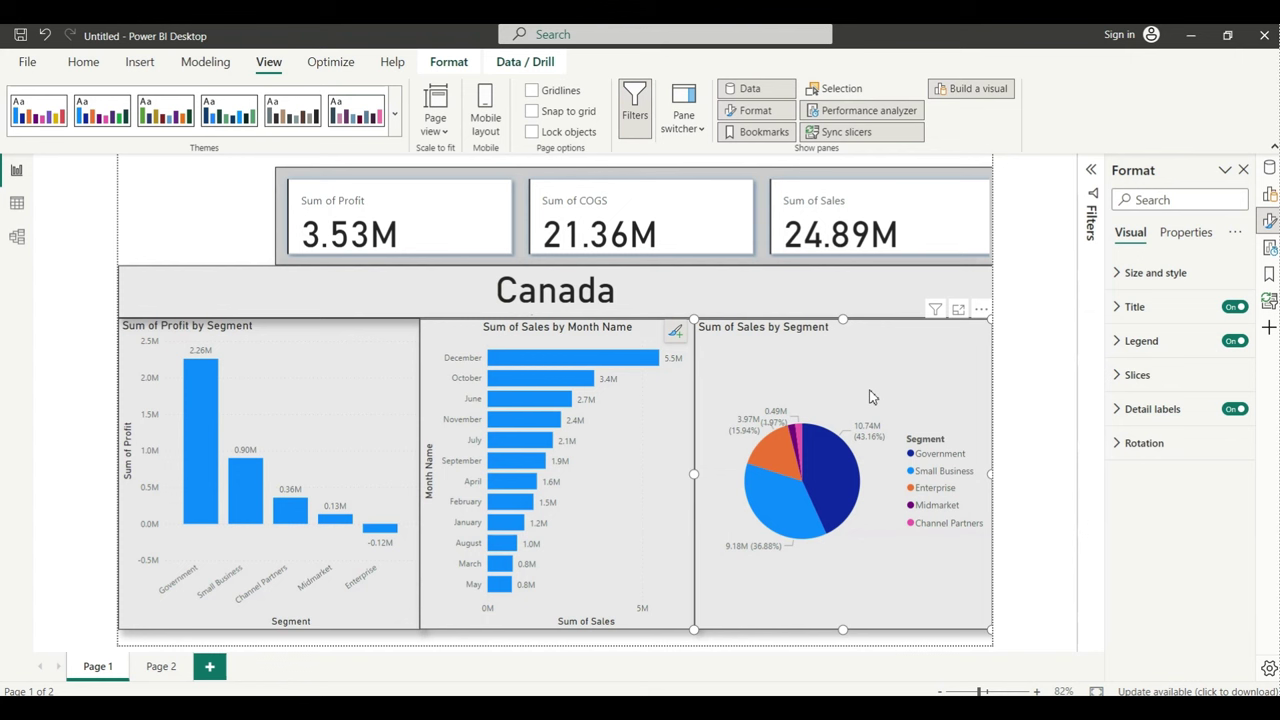
left_click(1124, 284)
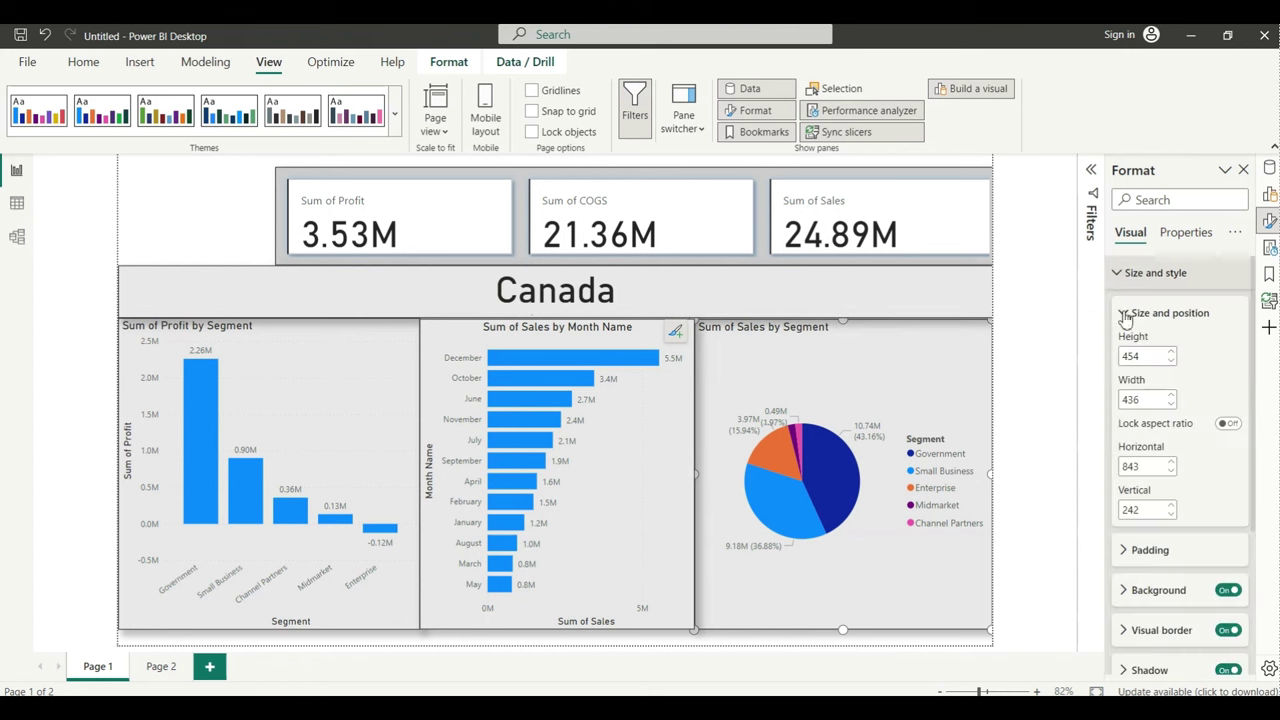
left_click(1122, 284)
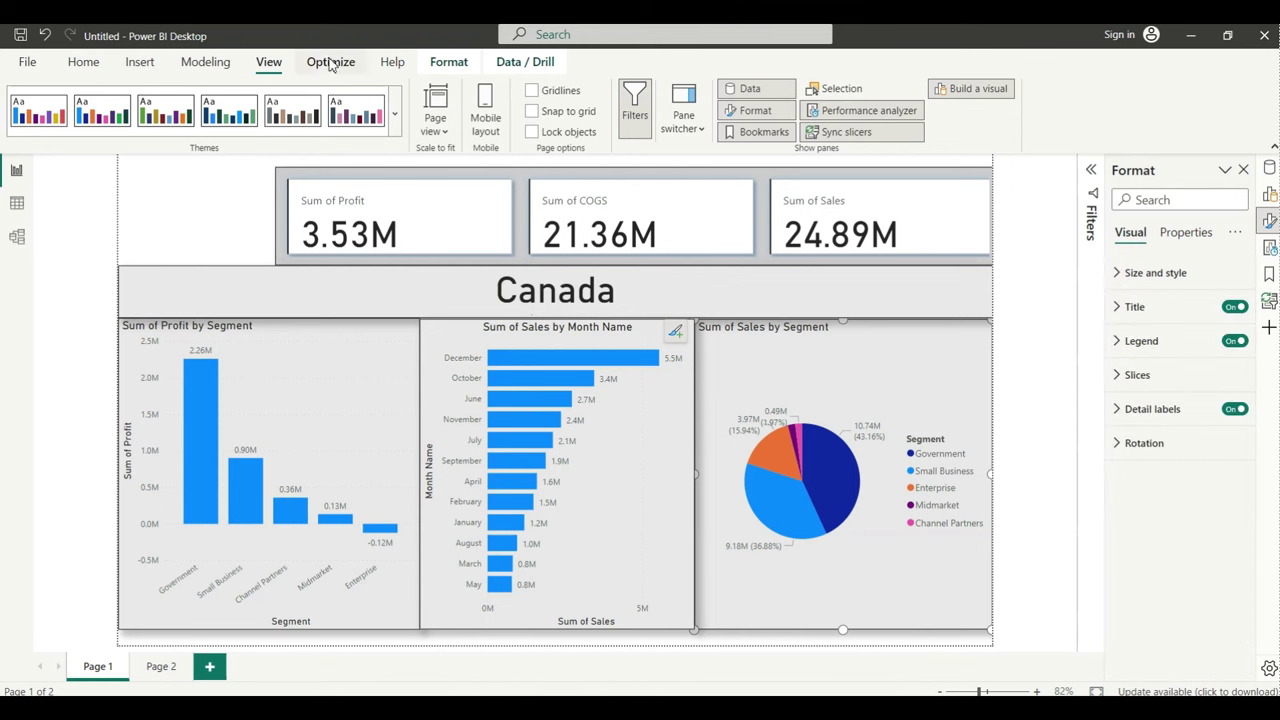
left_click(275, 63)
left_click(150, 60)
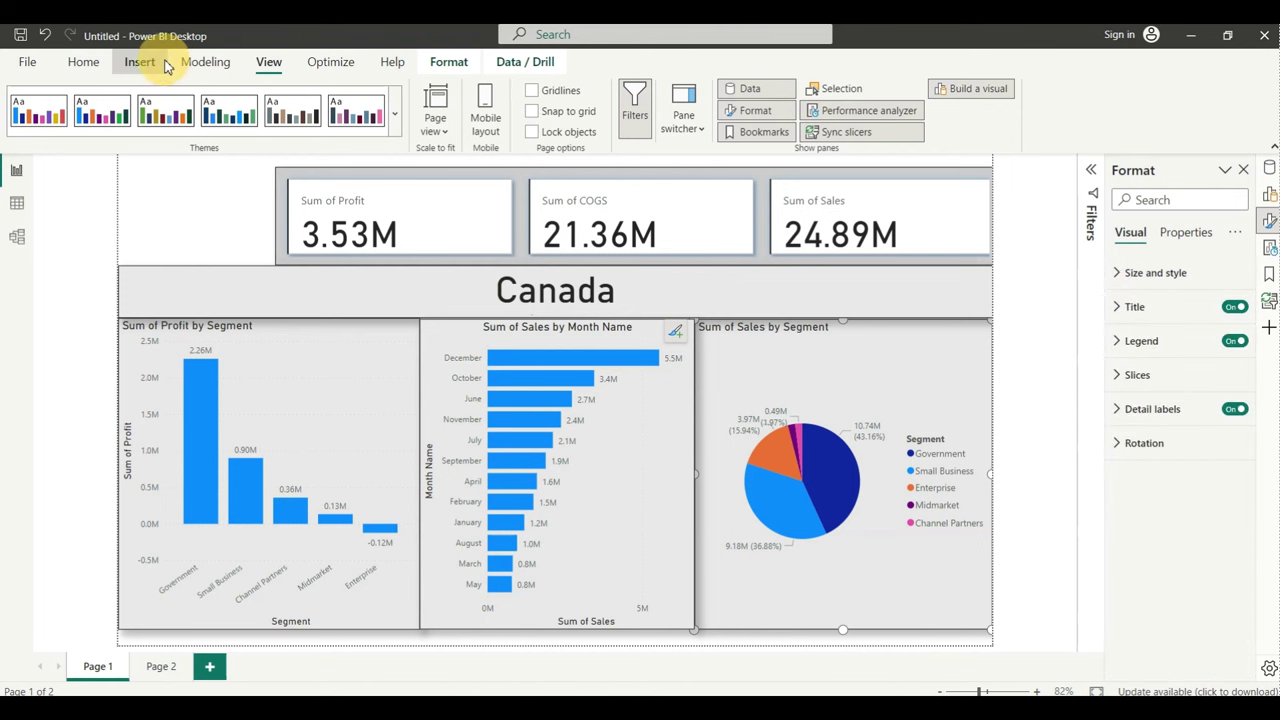
left_click(268, 62)
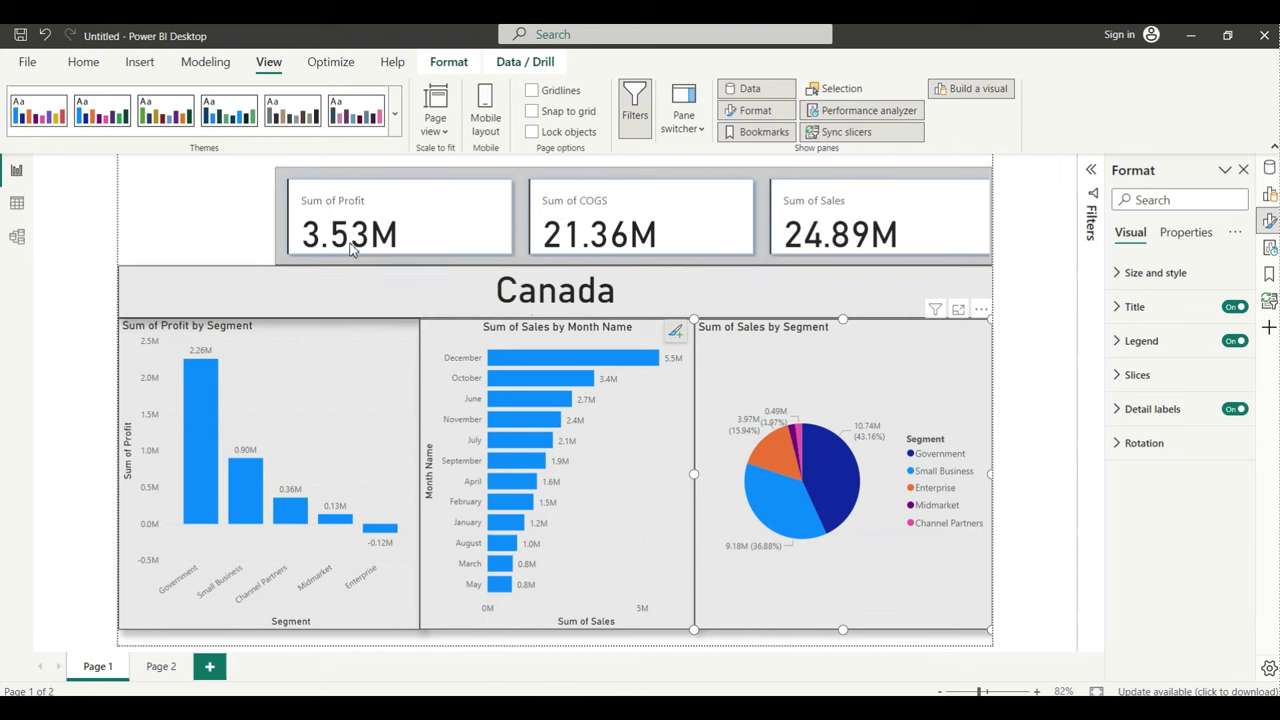
Deselect the pie chart, switch between the Data and Format panes, and expand Page information.
left_click(214, 218)
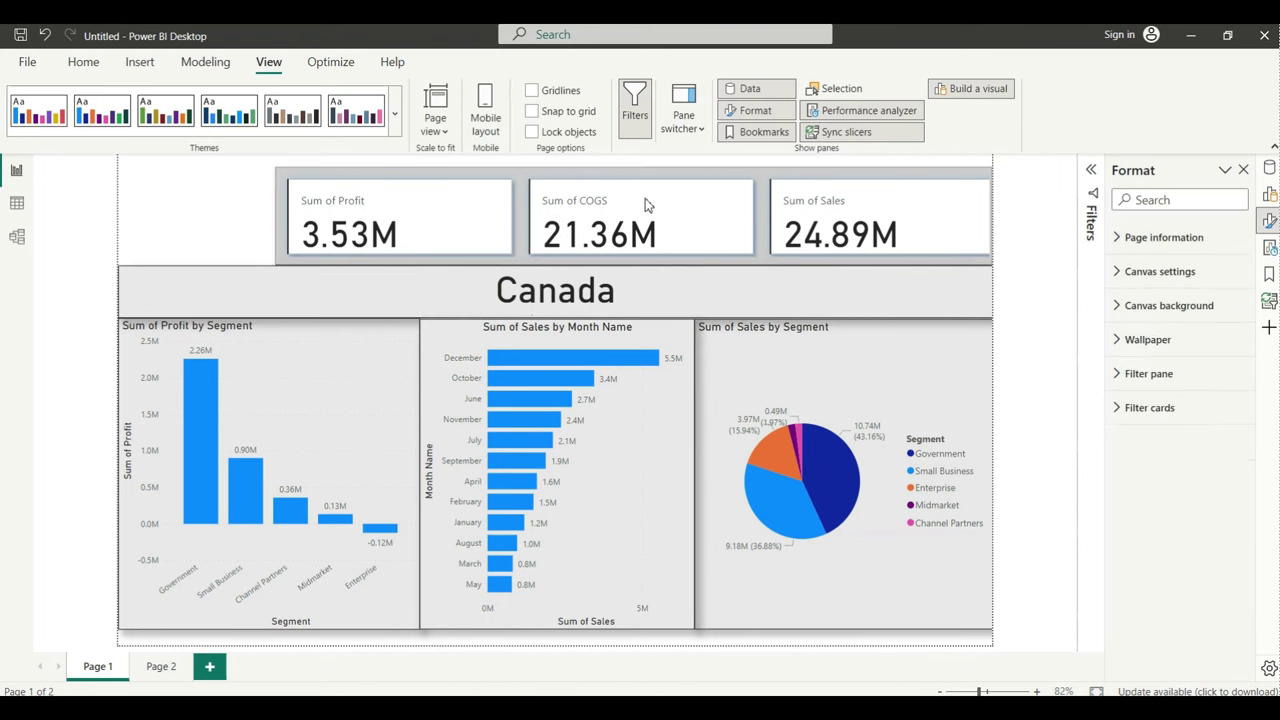
left_click(1270, 168)
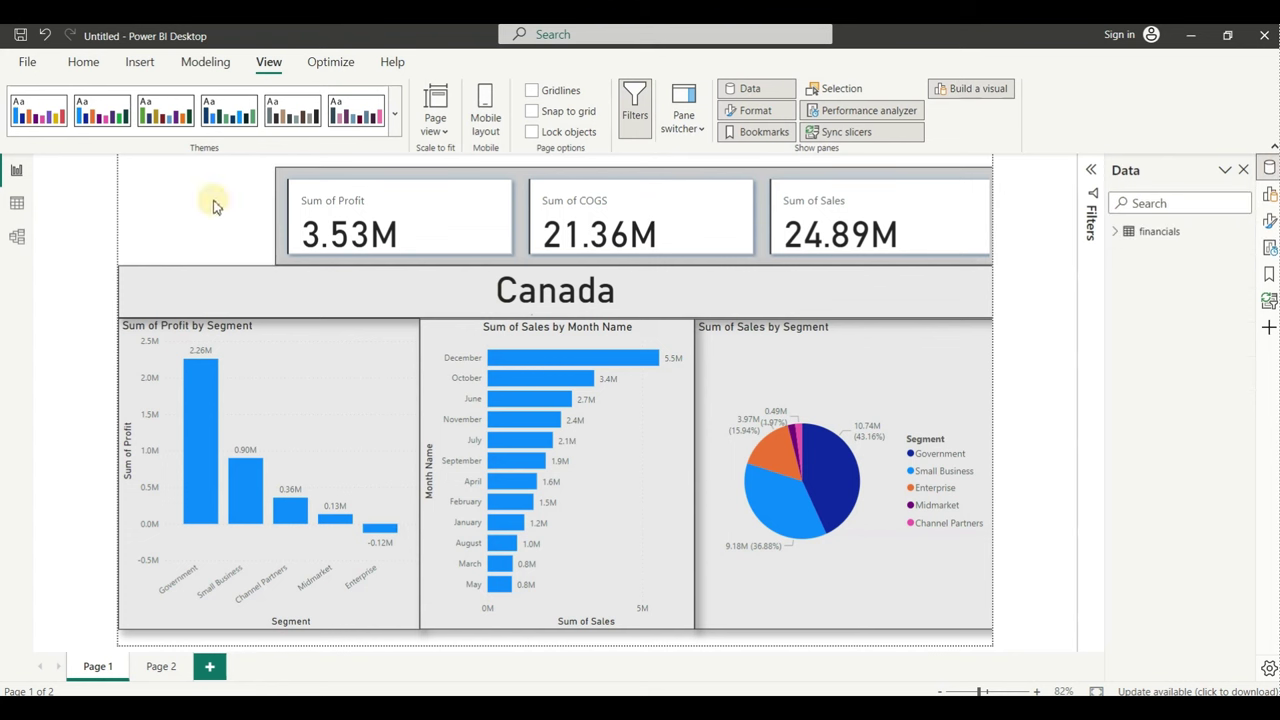
left_click(1269, 221)
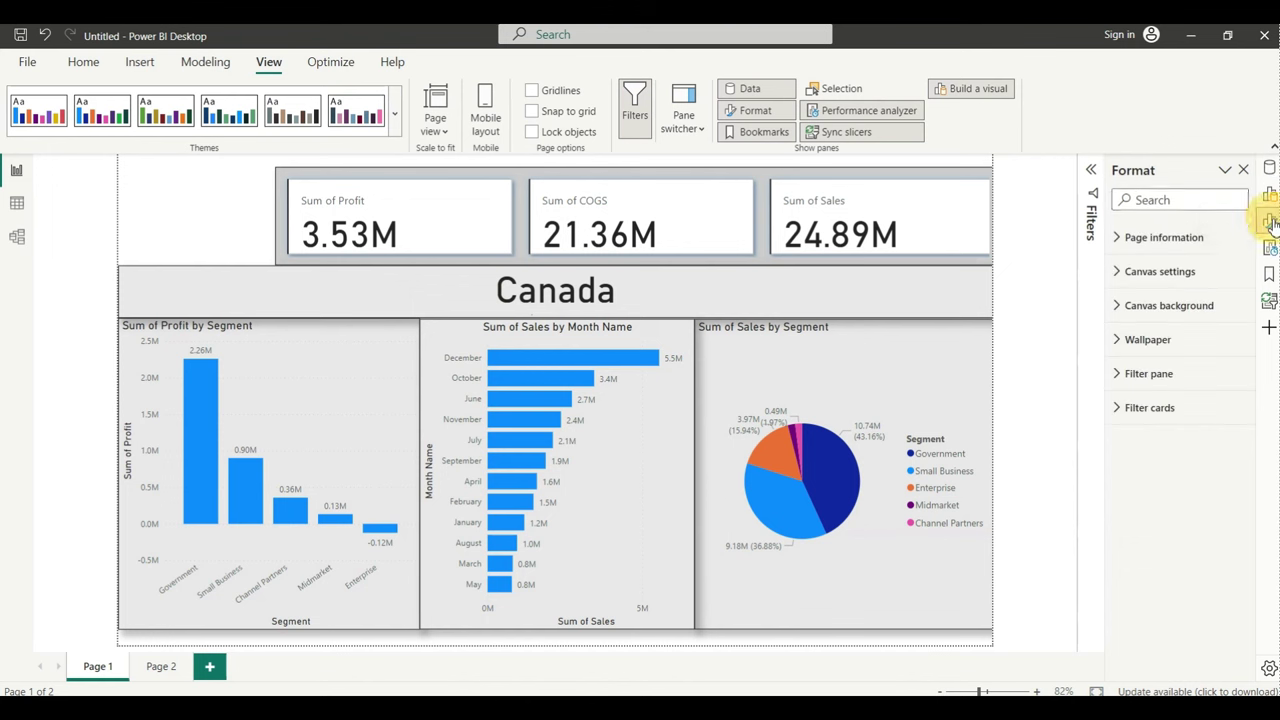
left_click(1269, 328)
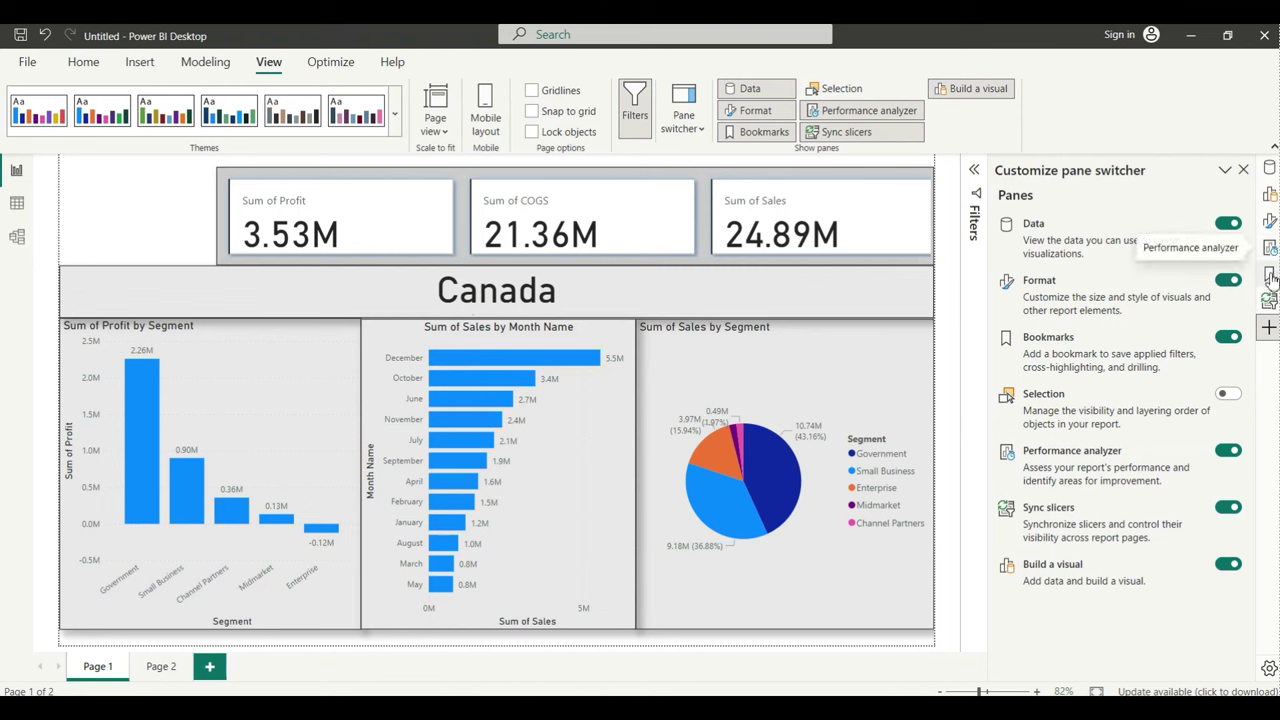
left_click(1270, 219)
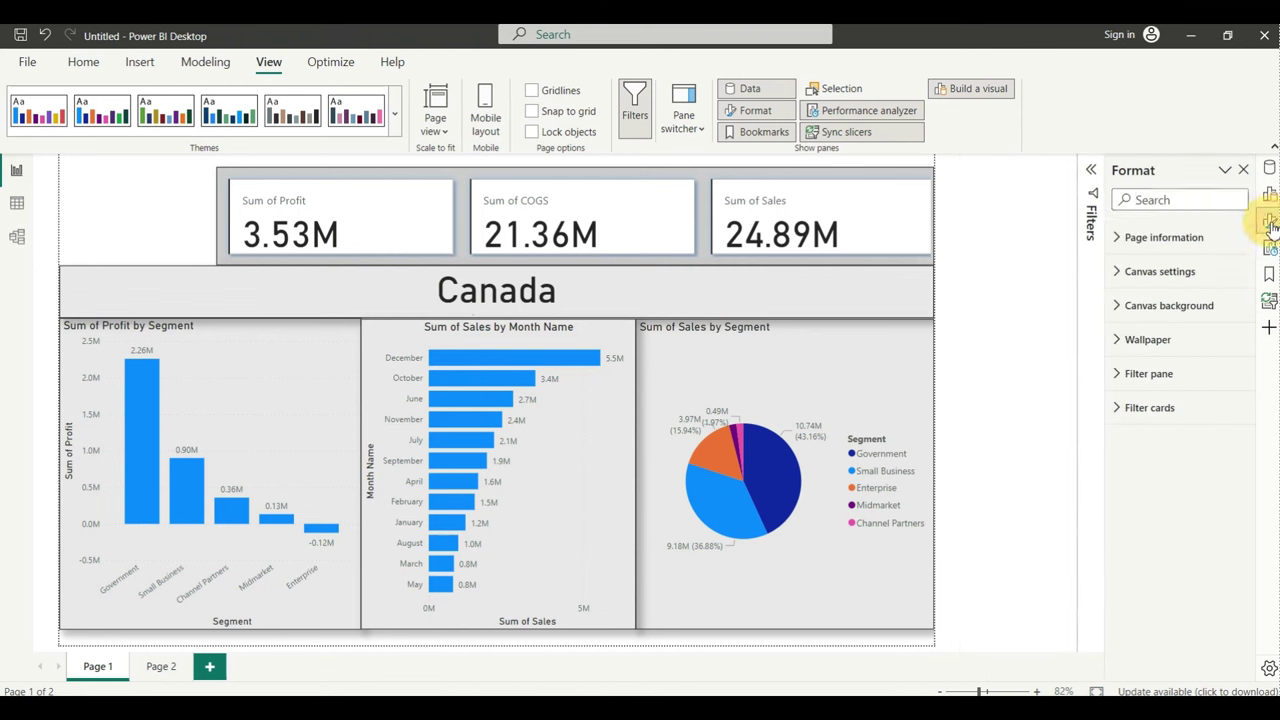
left_click(1119, 239)
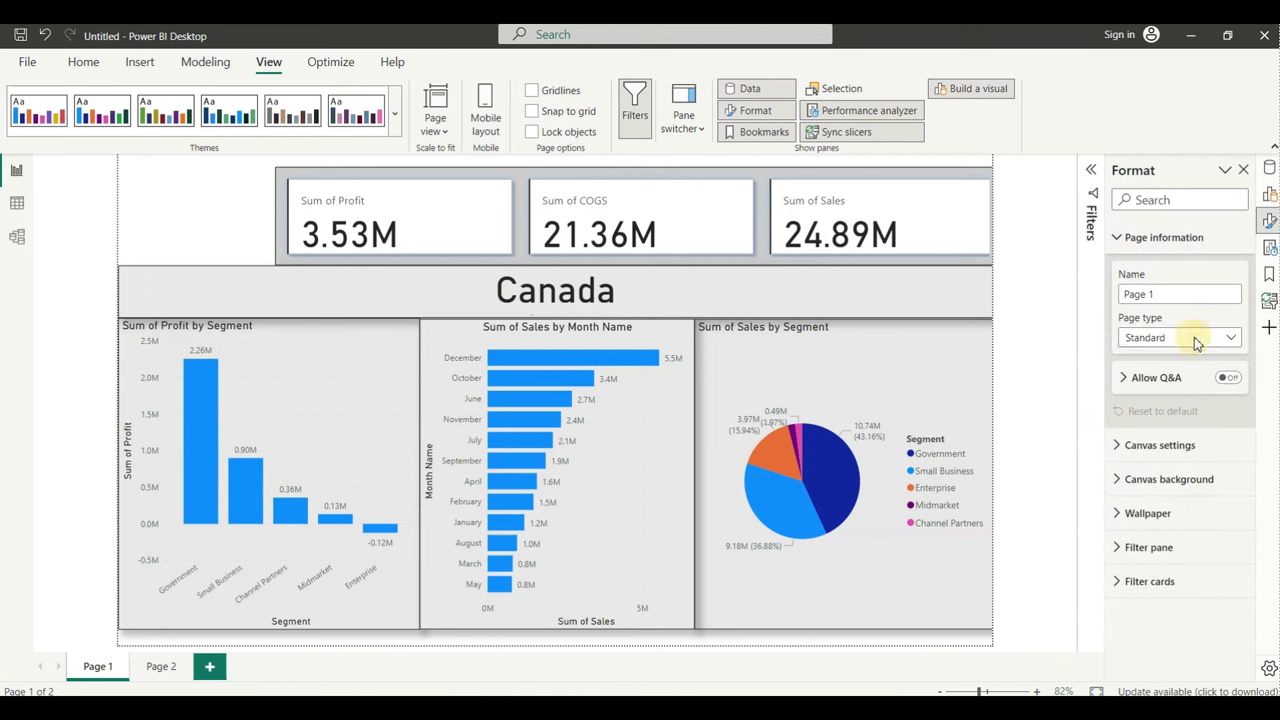
Set Page 1's page type to Drillthrough with Country as the drill-through field.
left_click(1230, 340)
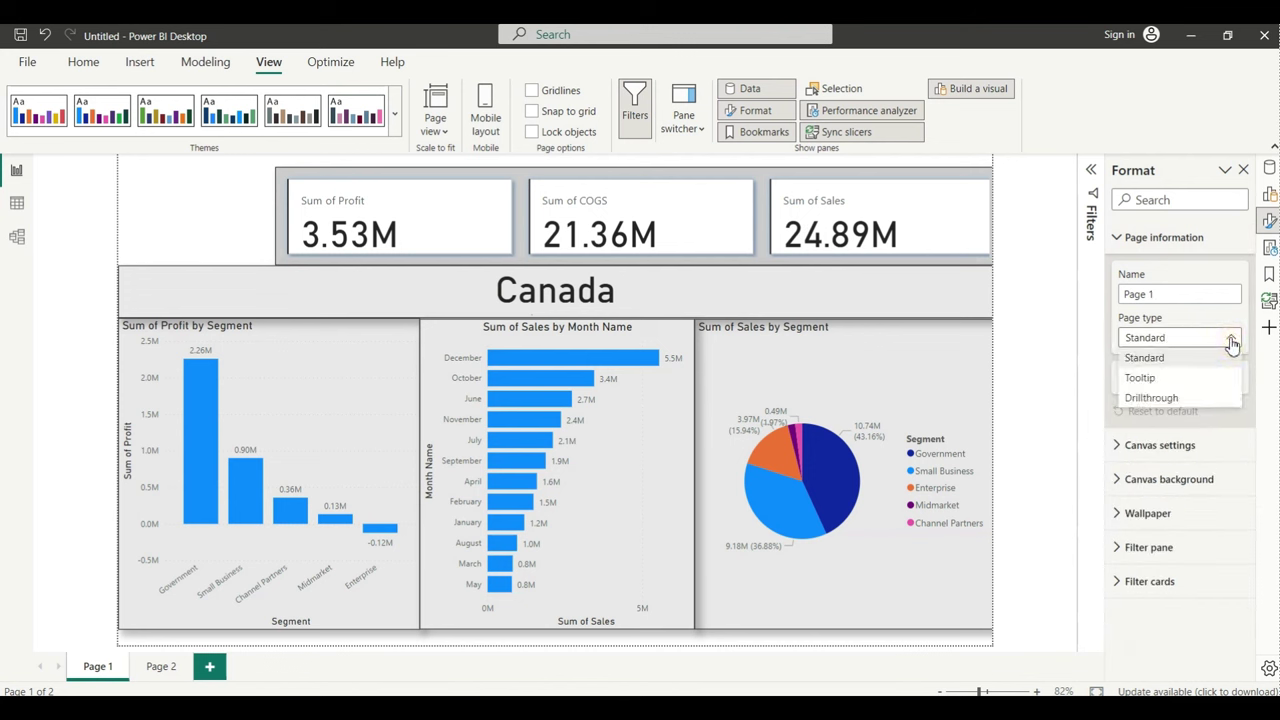
left_click(1133, 402)
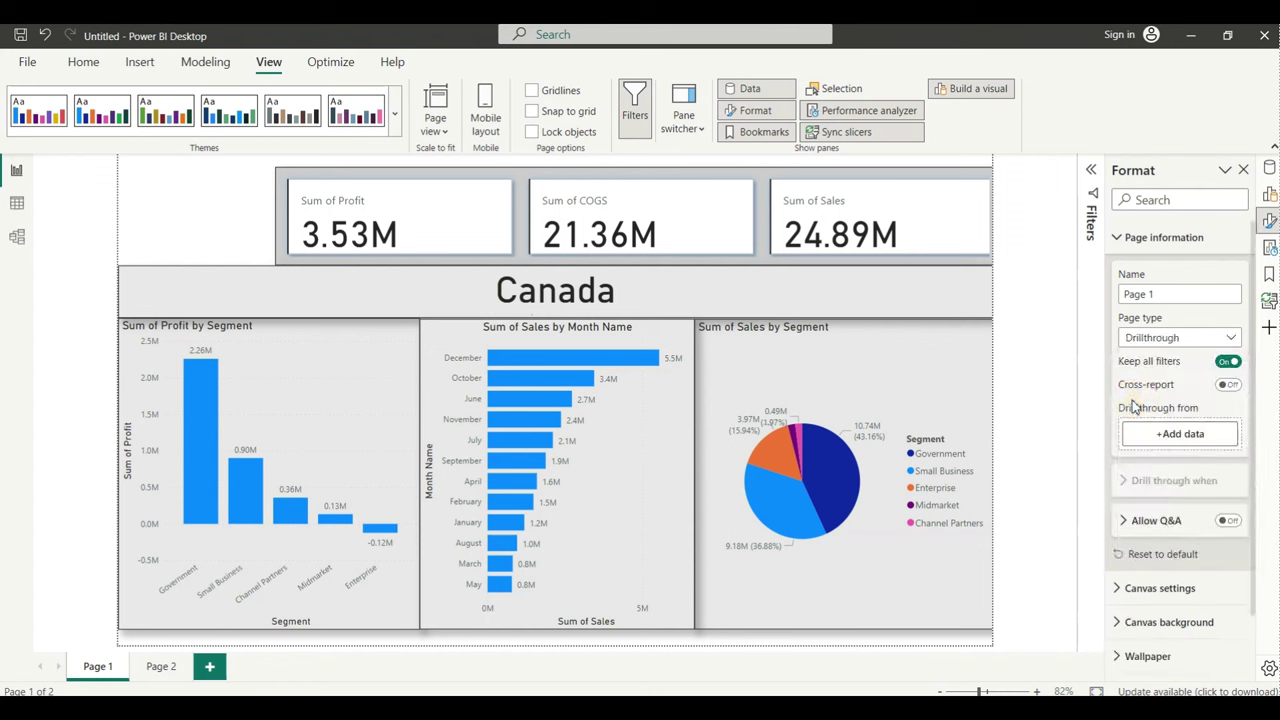
left_click(1178, 440)
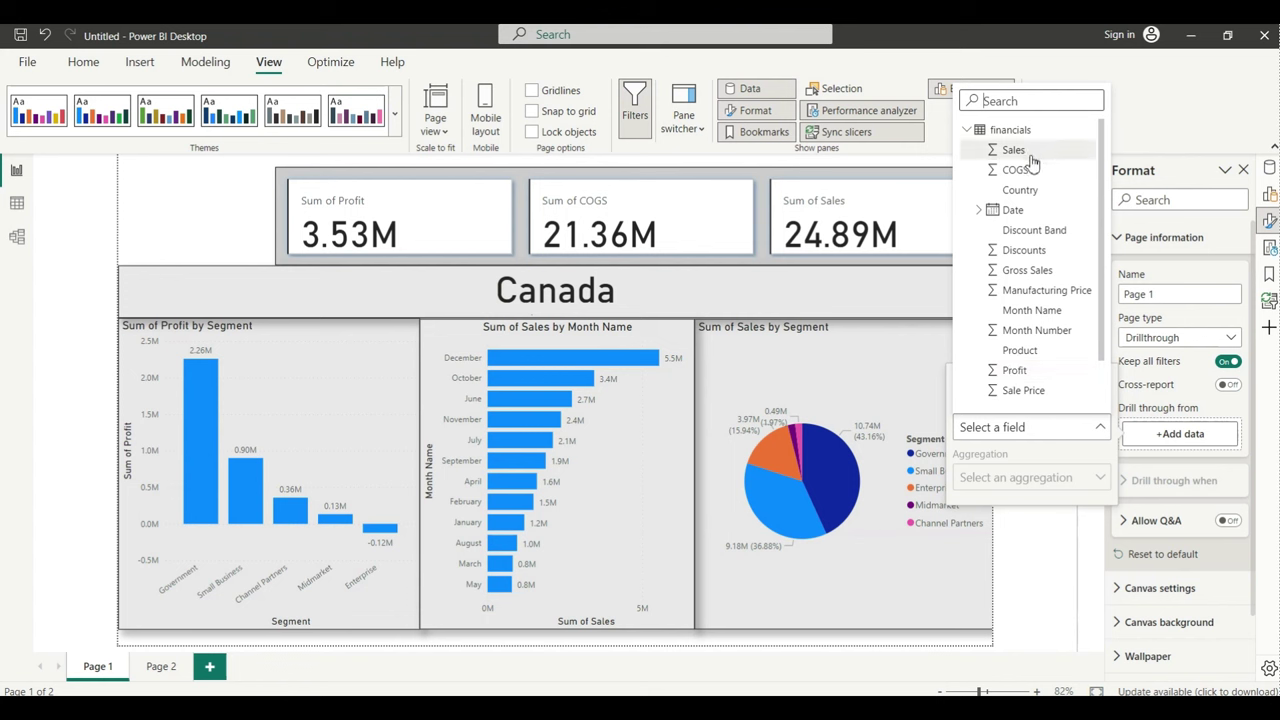
scroll(1030, 296, "down", 1)
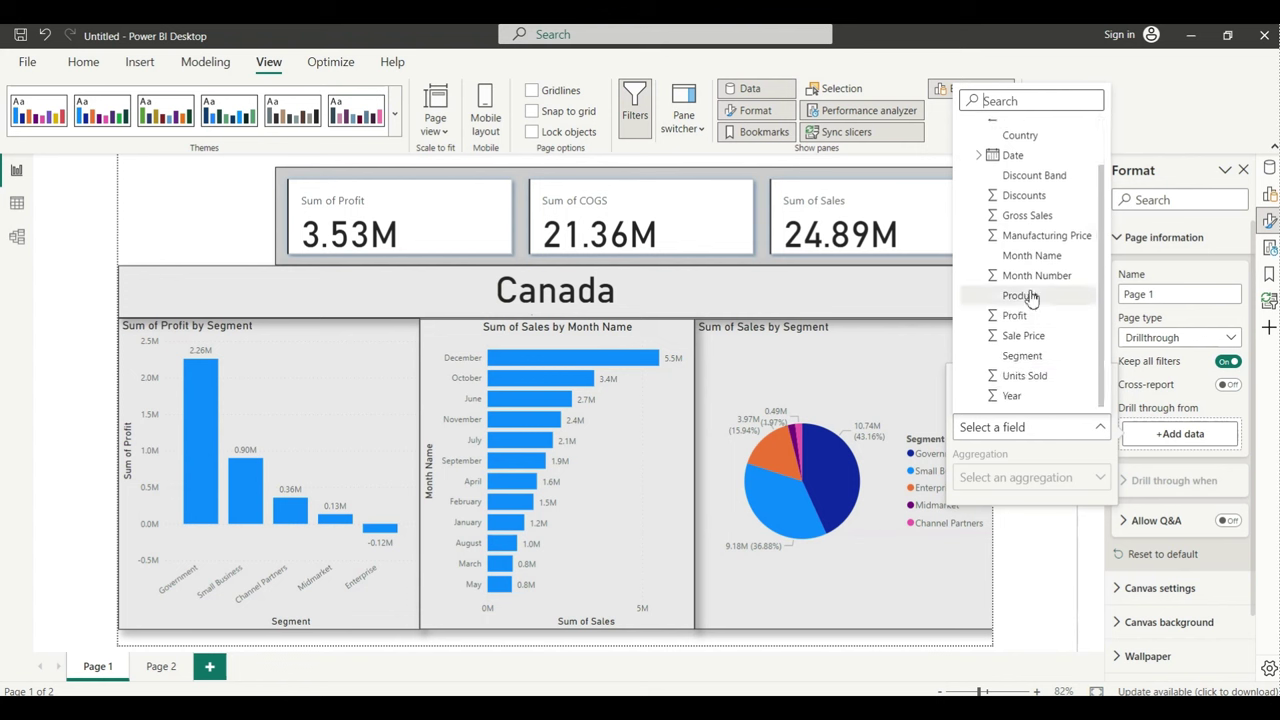
scroll(1030, 296, "up", 1)
left_click(1019, 191)
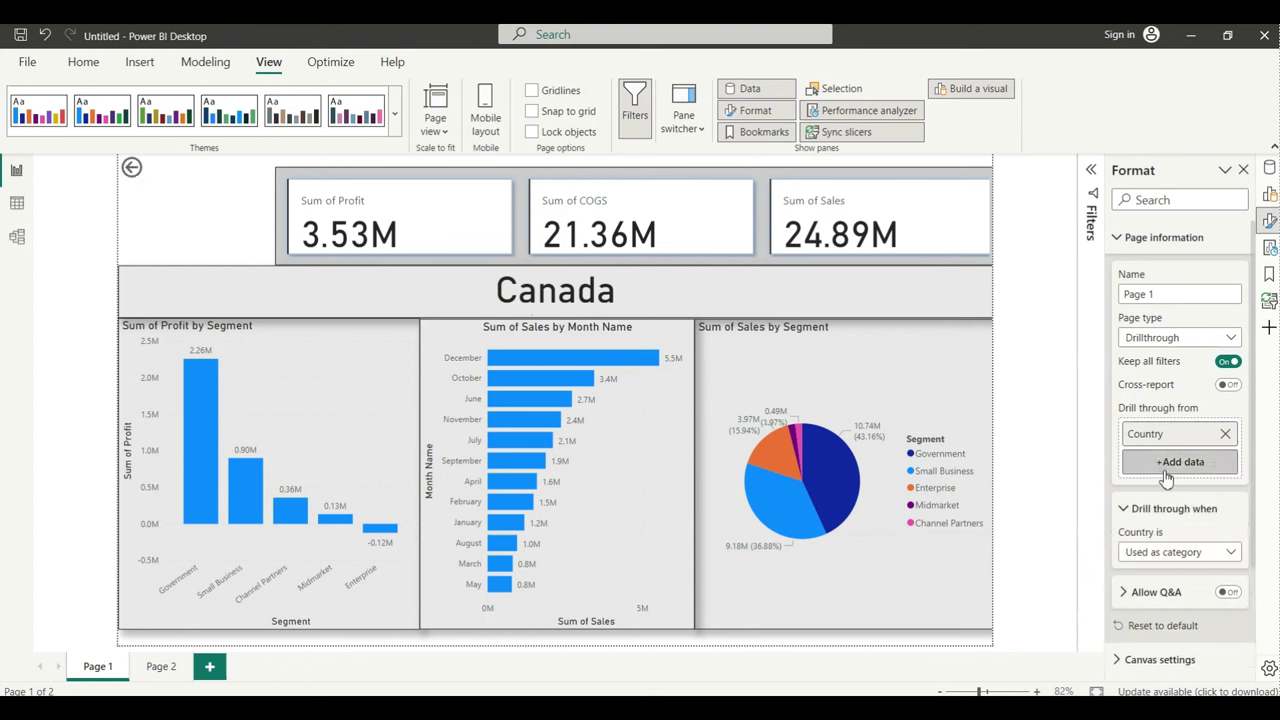
scroll(1165, 478, "down", 3)
scroll(1165, 478, "up", 2)
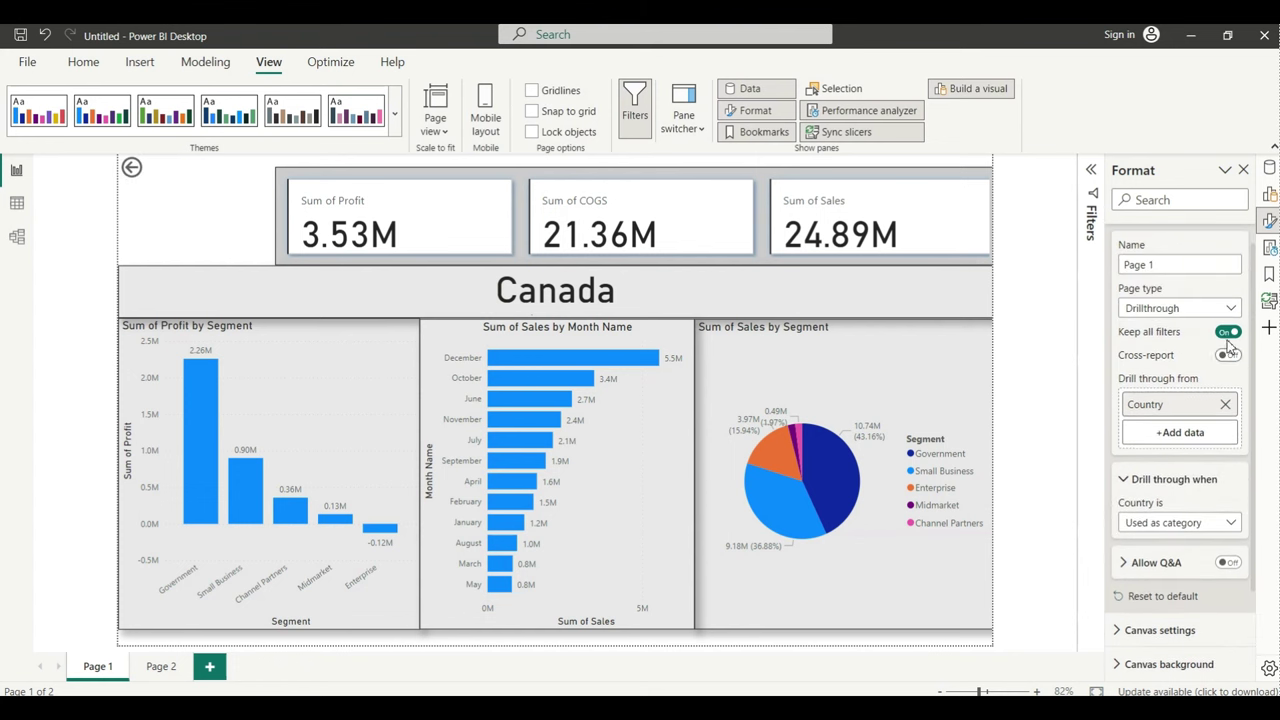
scroll(1137, 540, "down", 2)
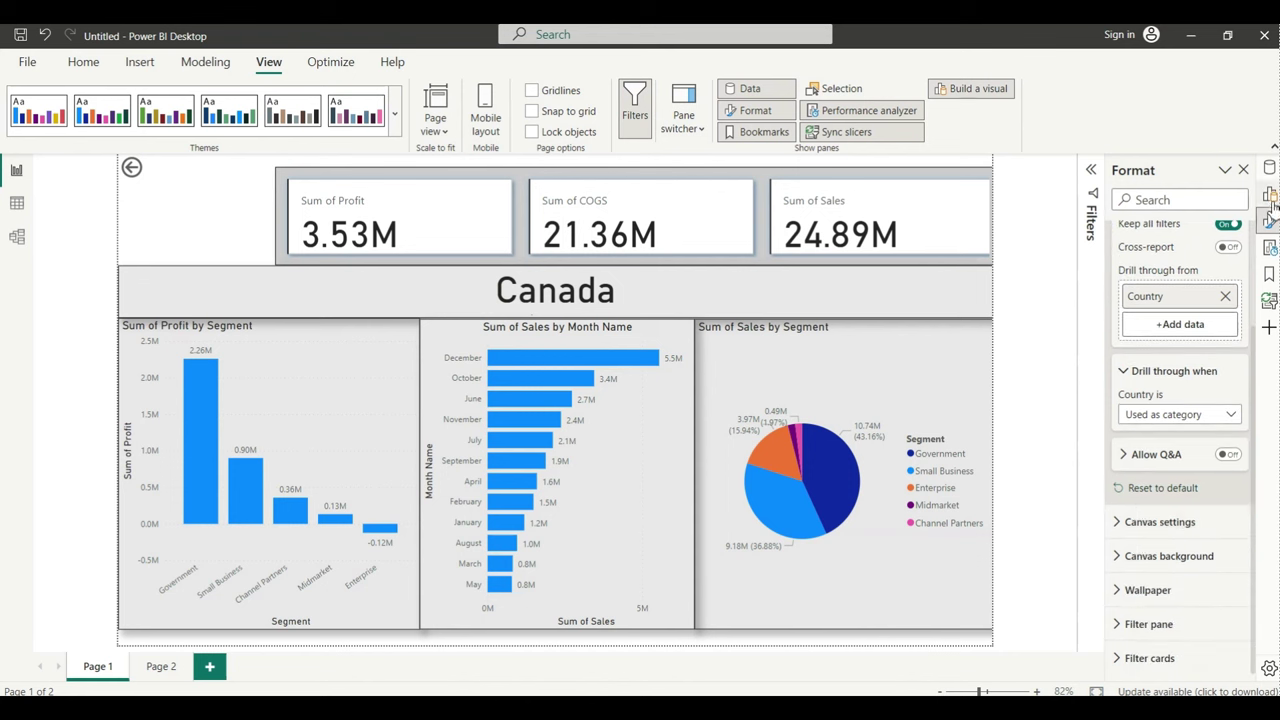
Add a slicer visual to Page 2 and move it to the canvas centre.
left_click(1270, 169)
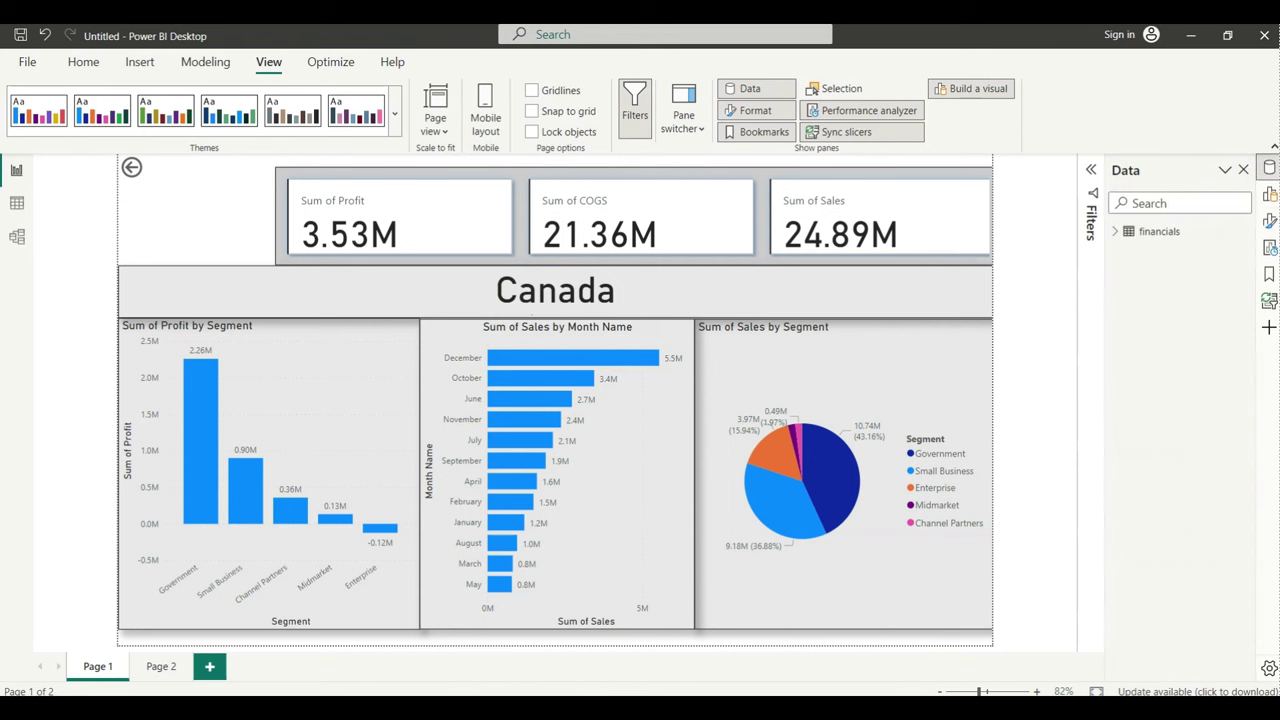
left_click(156, 668)
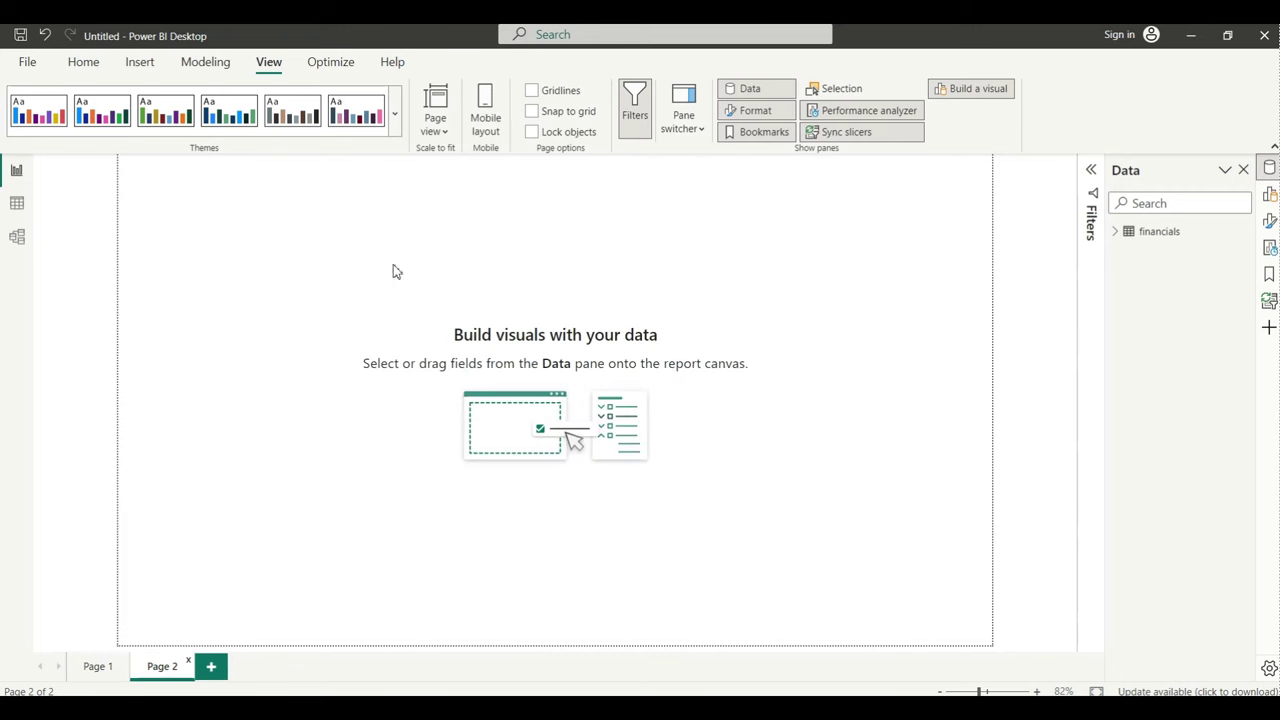
left_click(139, 62)
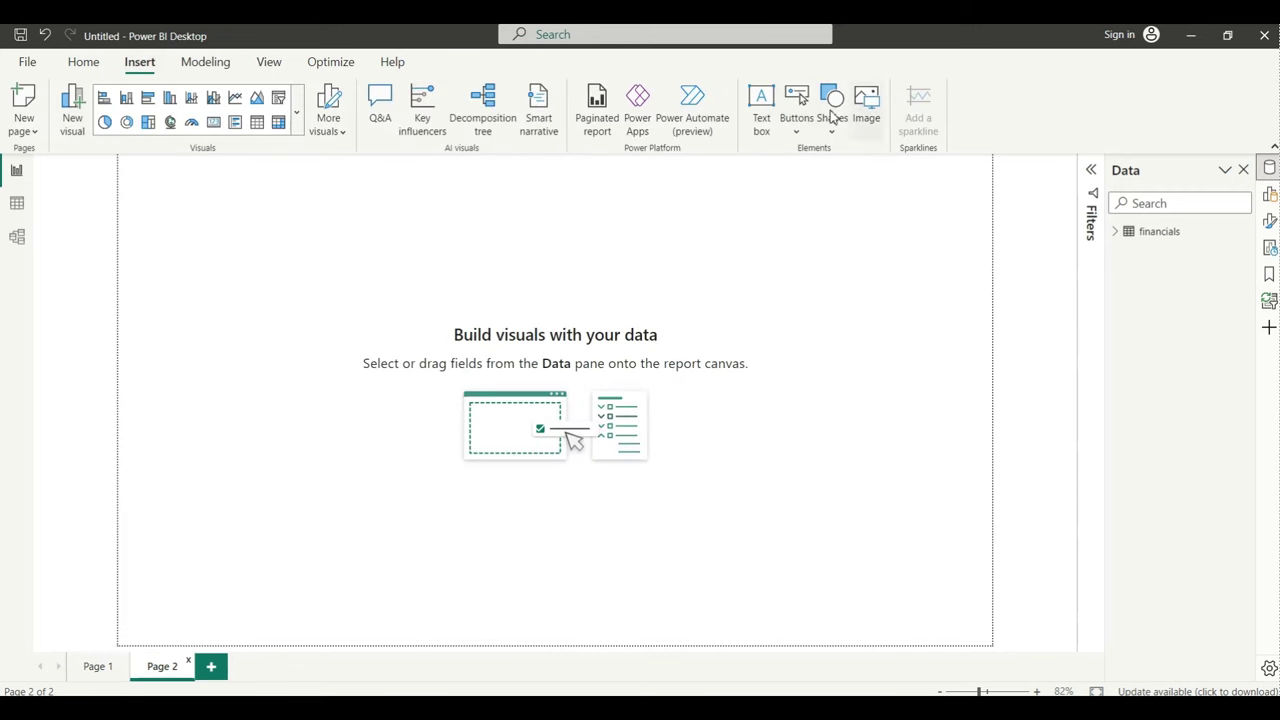
left_click(279, 101)
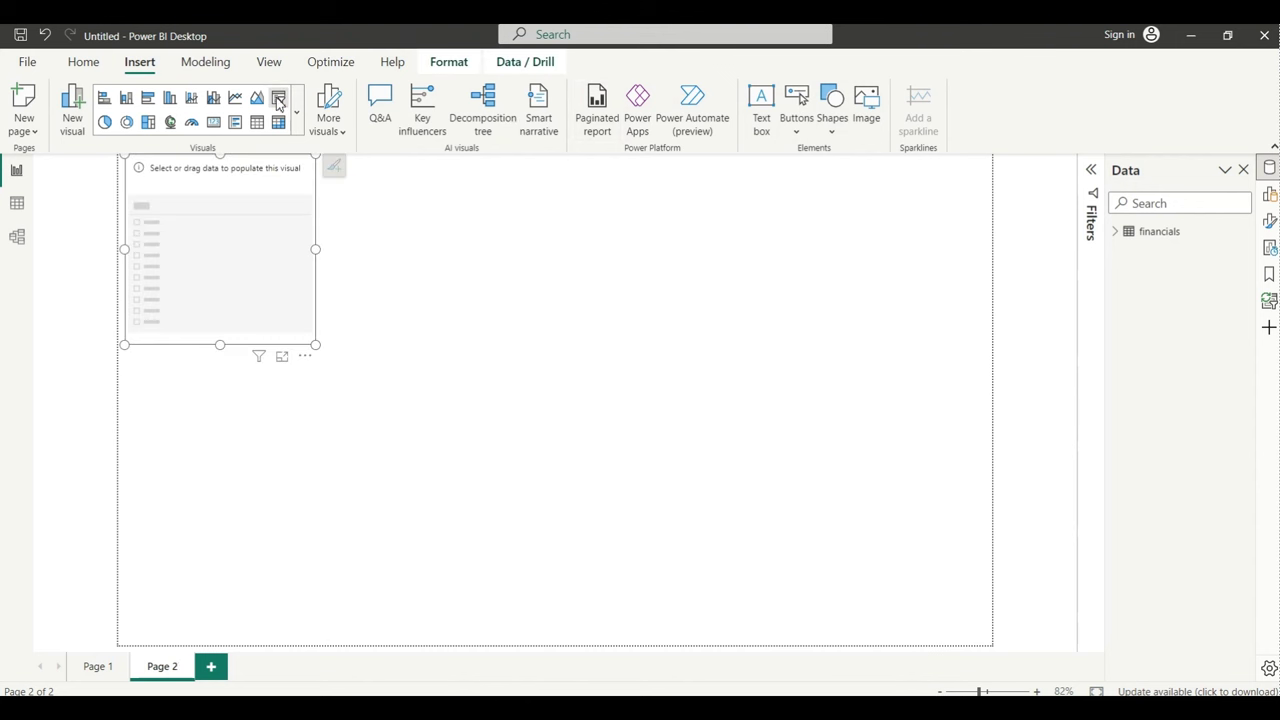
left_click_drag(283, 266, 500, 378)
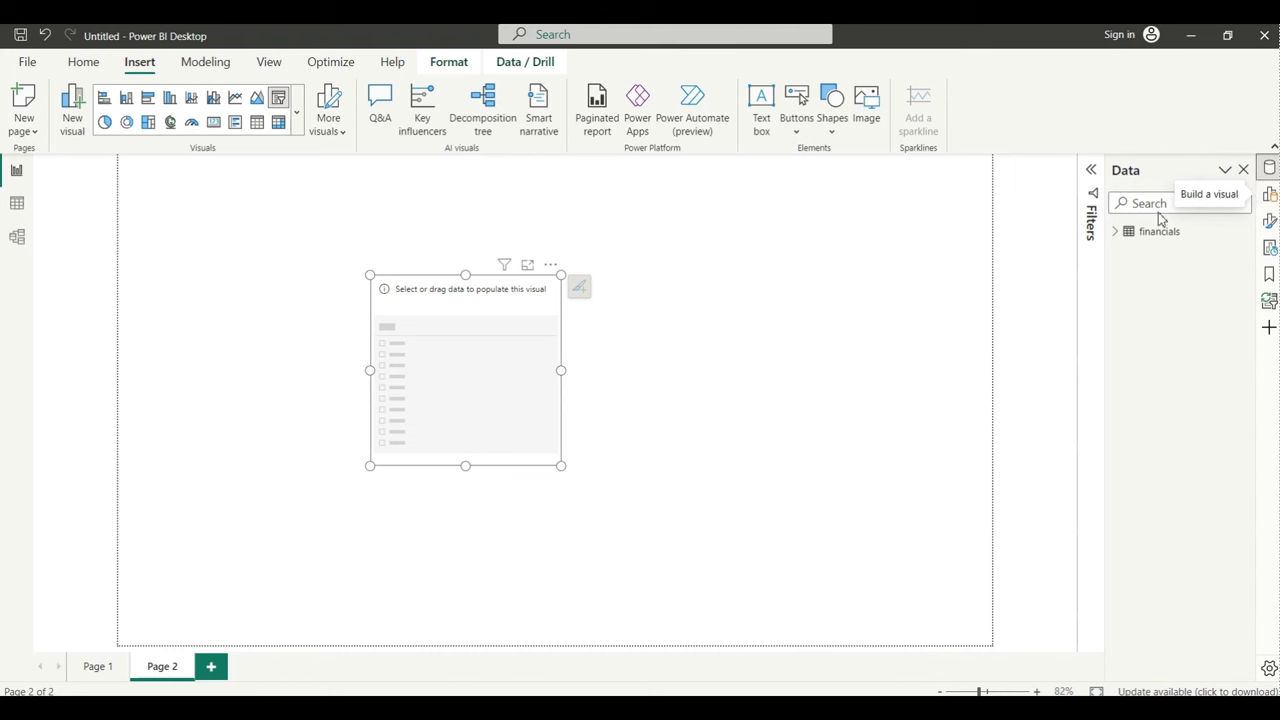
Fill the slicer with the financials Country field, choose Canada, and view Page 1.
left_click(1116, 234)
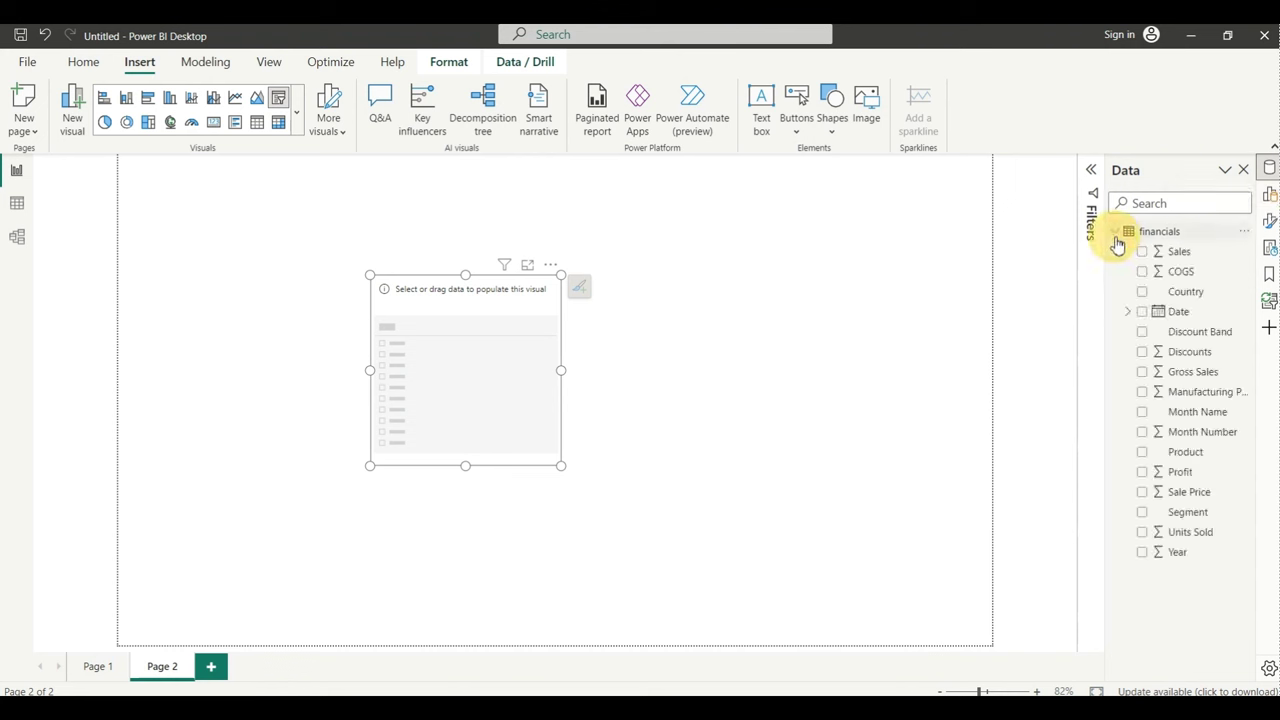
left_click(1142, 291)
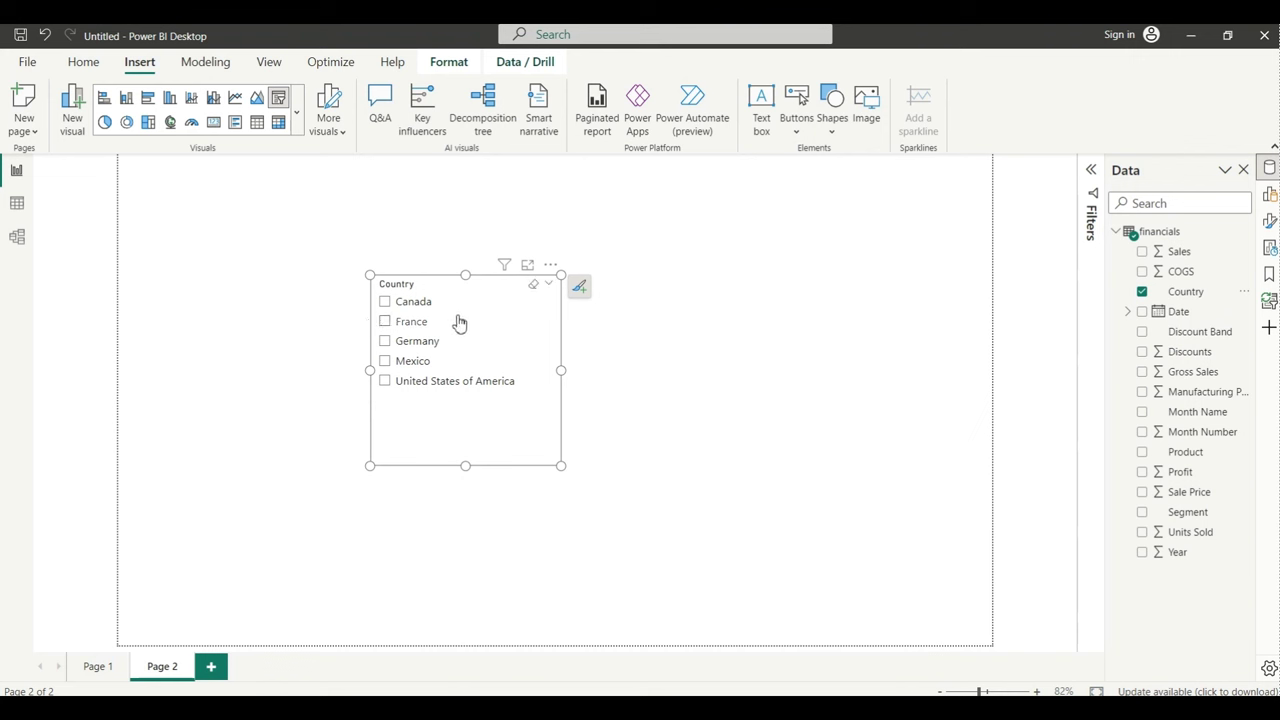
left_click(386, 305)
left_click(92, 668)
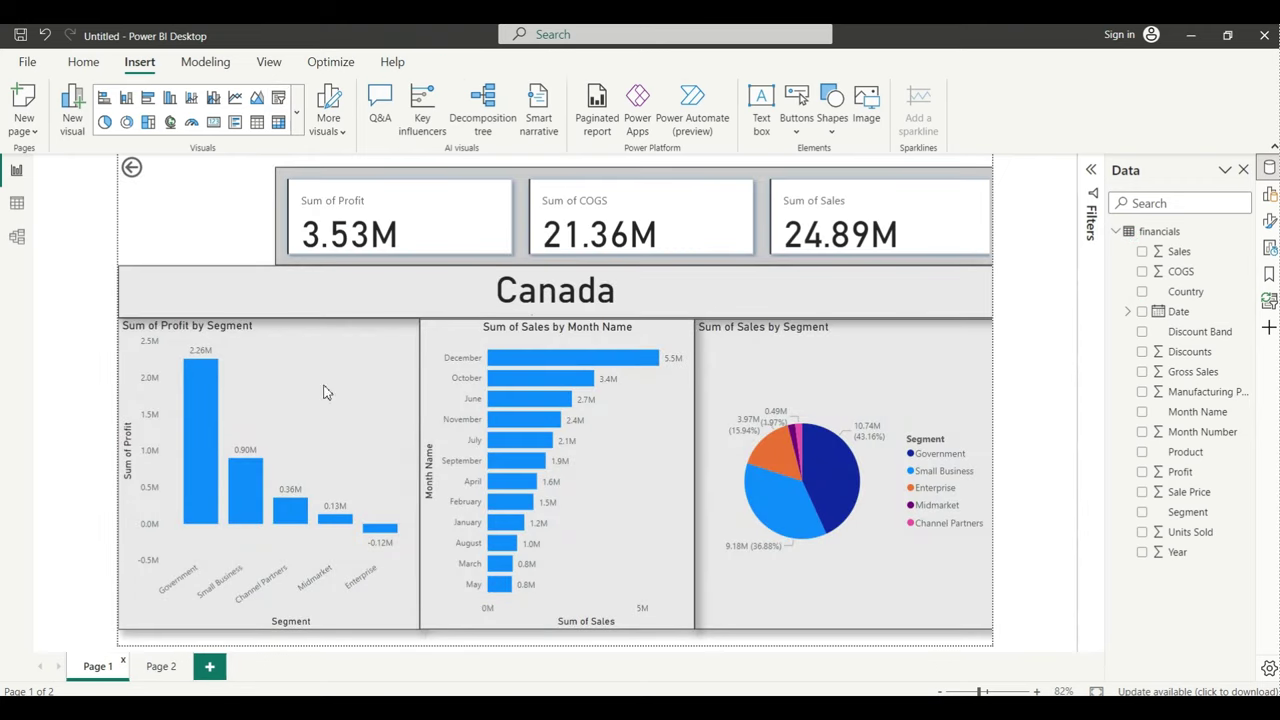
Pick France in Page 2's Country slicer and return to the Page 1 dashboard.
left_click(162, 667)
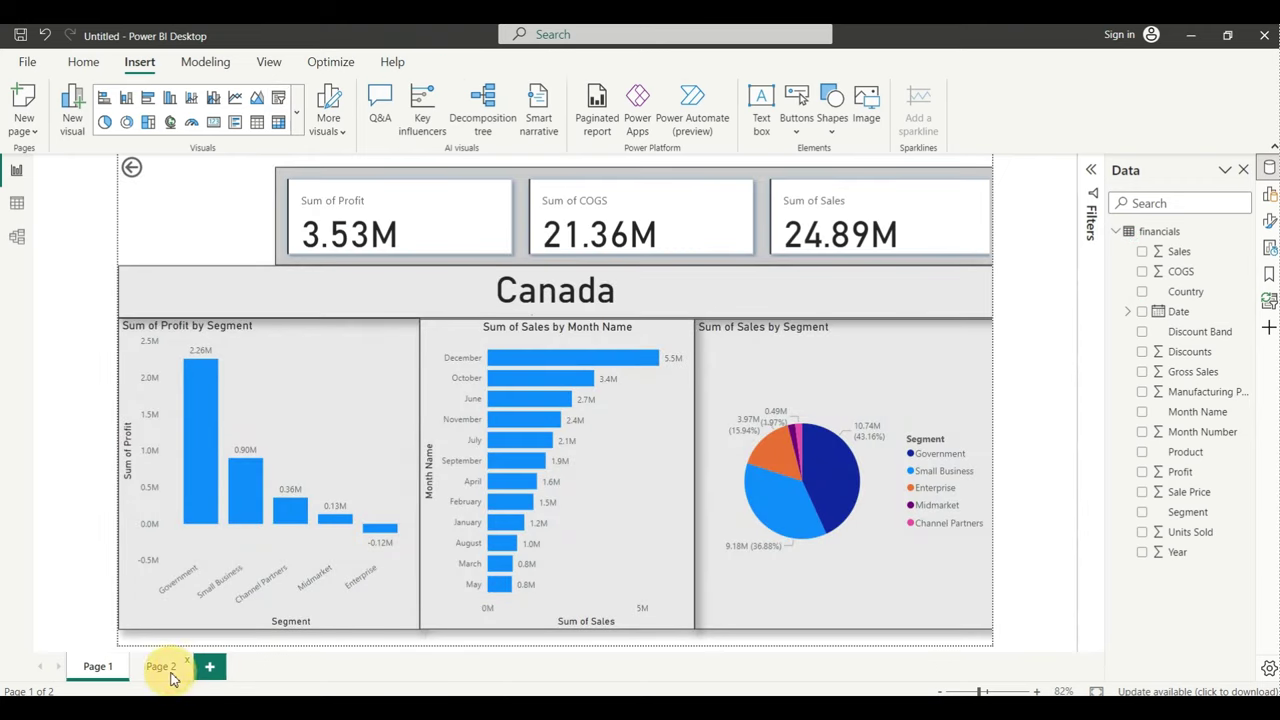
left_click(385, 322)
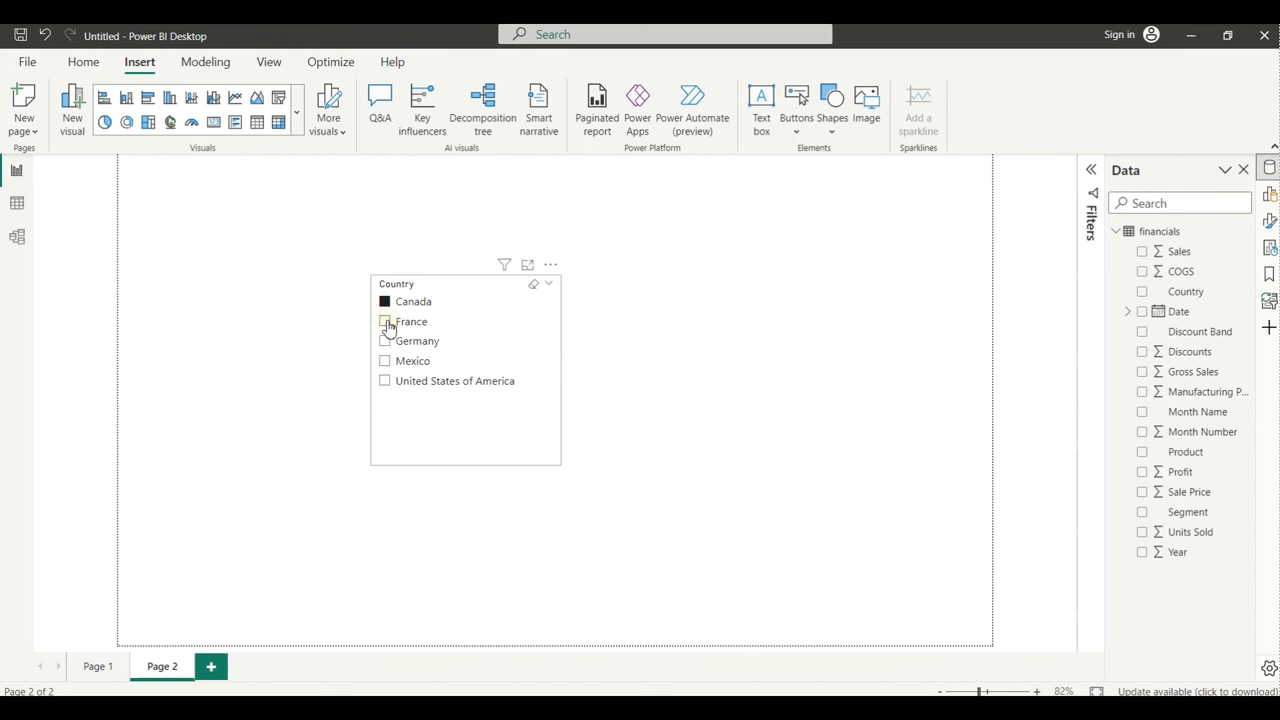
left_click(96, 668)
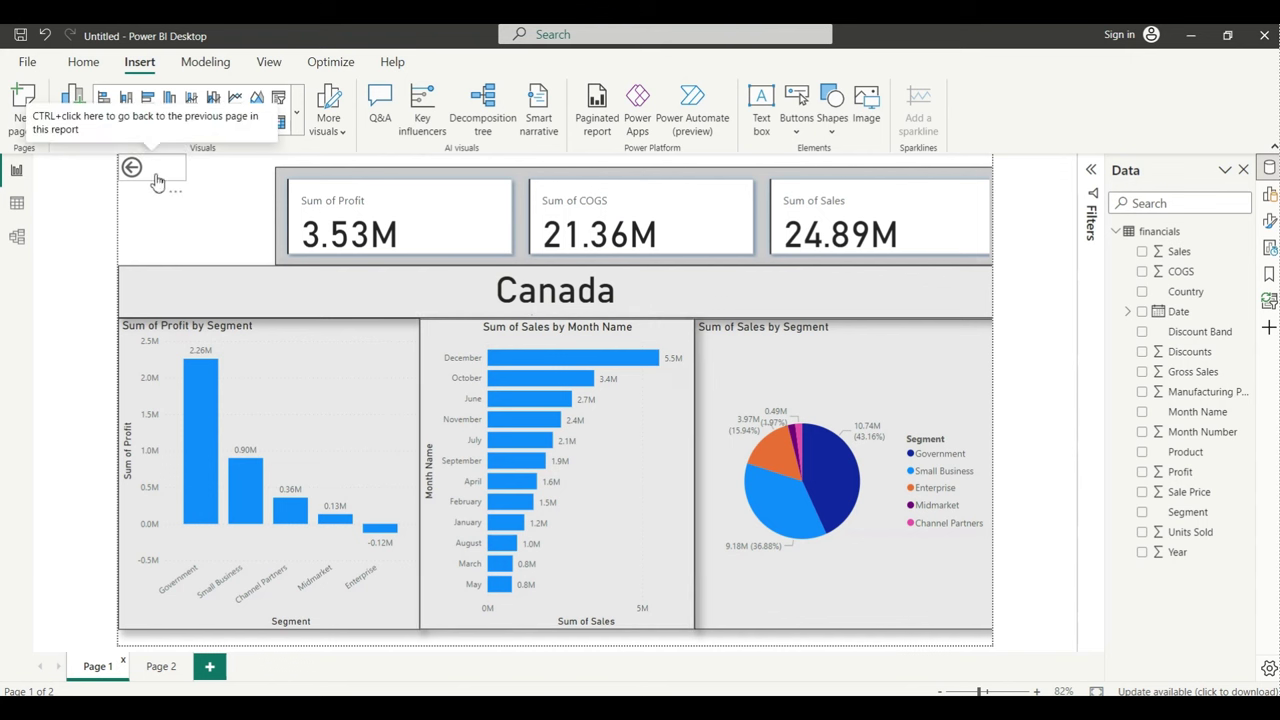
Move the back-arrow button beside the cards, test it reaches Page 2, and clear France.
left_click_drag(157, 178, 210, 230)
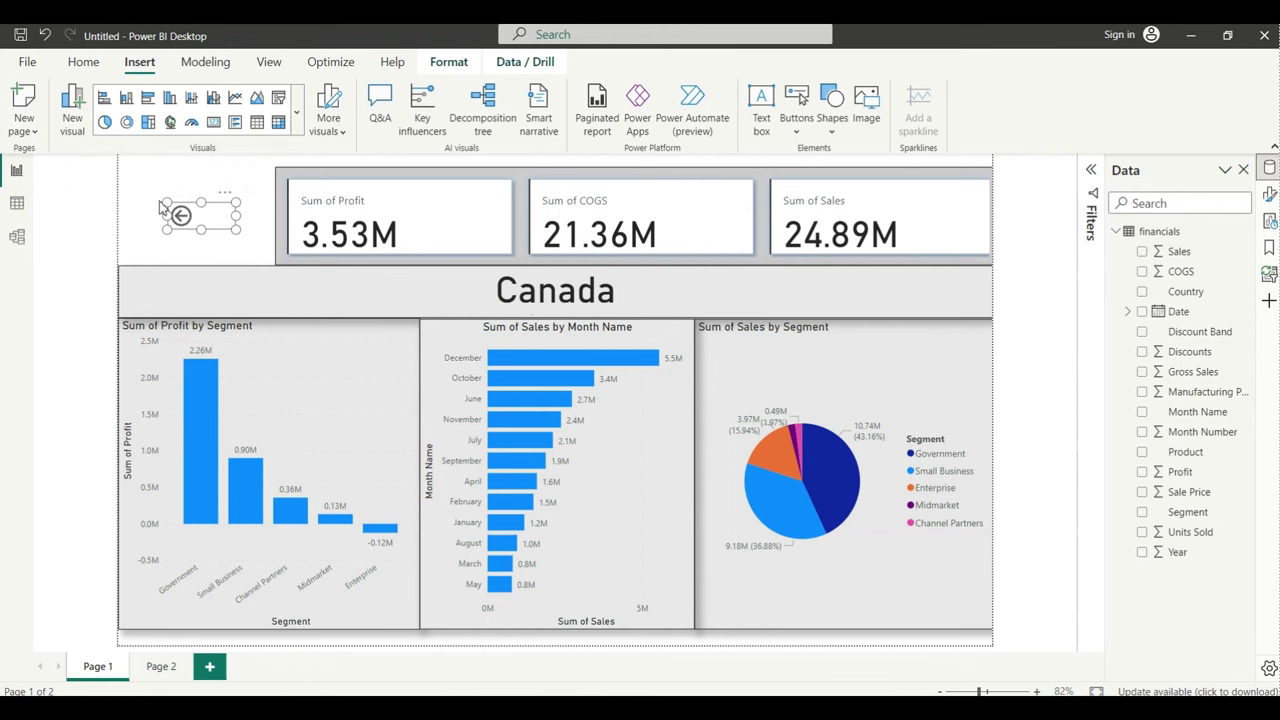
left_click(142, 240)
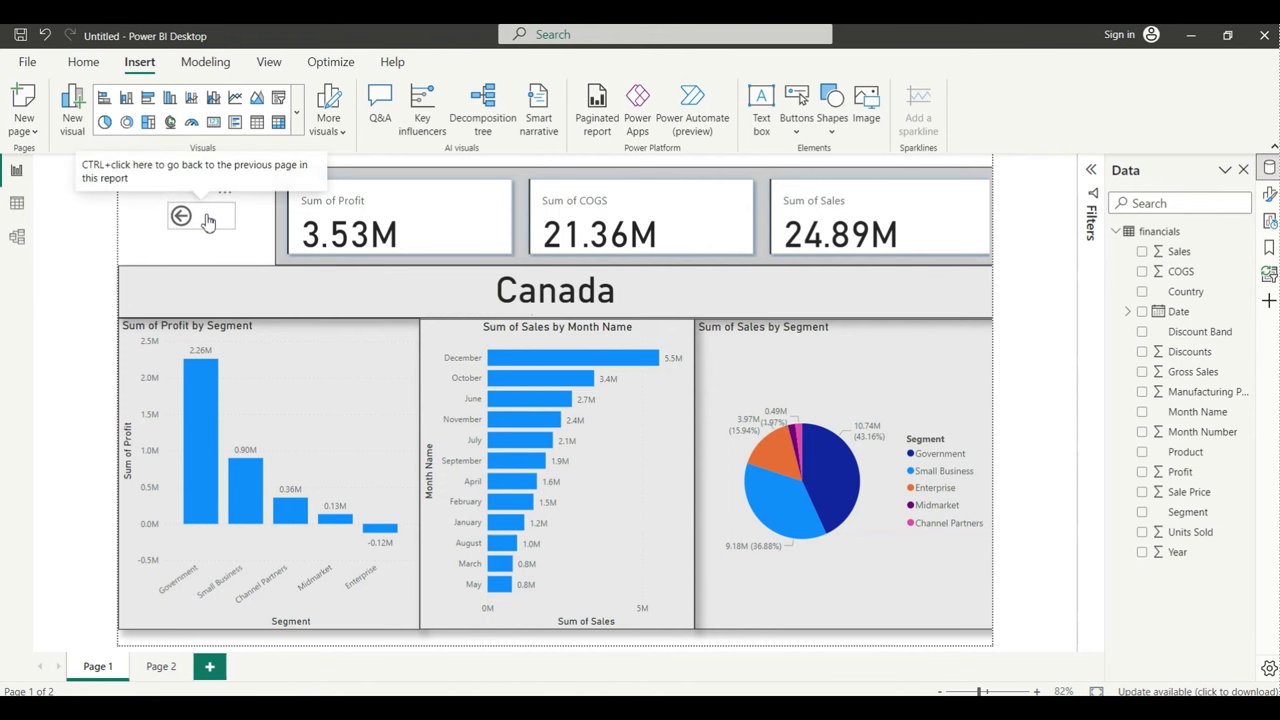
left_click(207, 220, "ctrl")
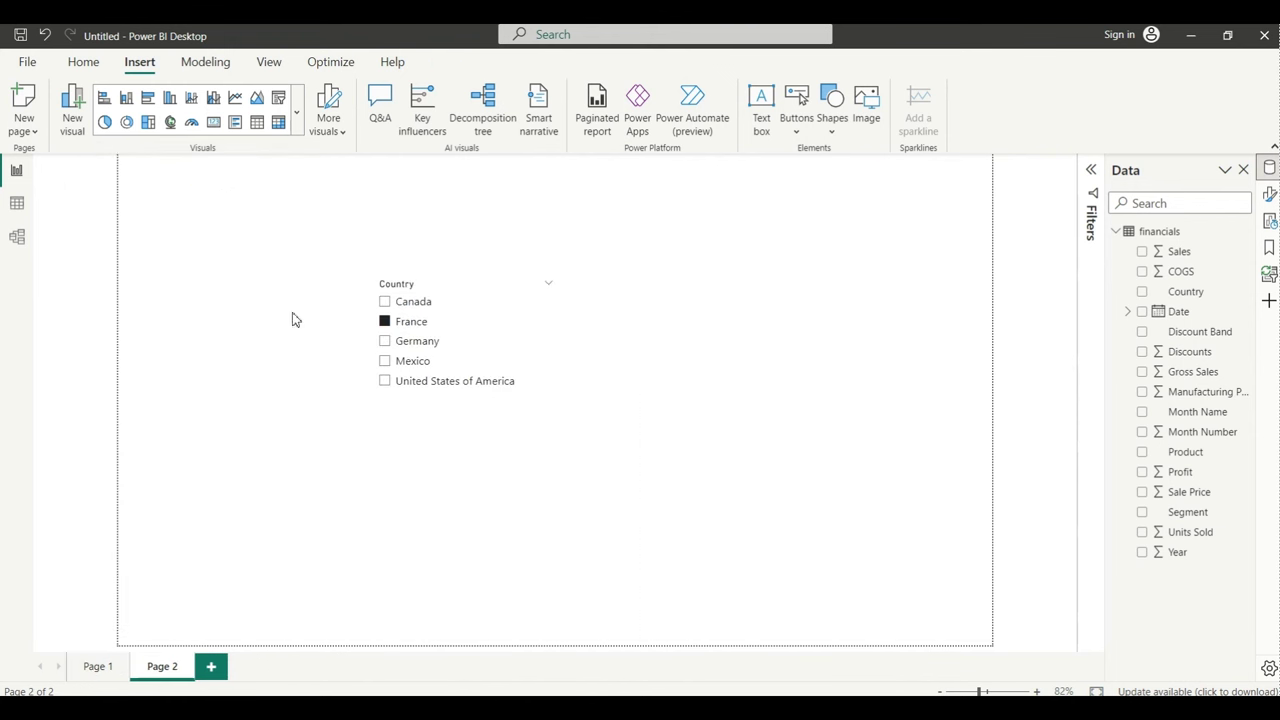
left_click(97, 667)
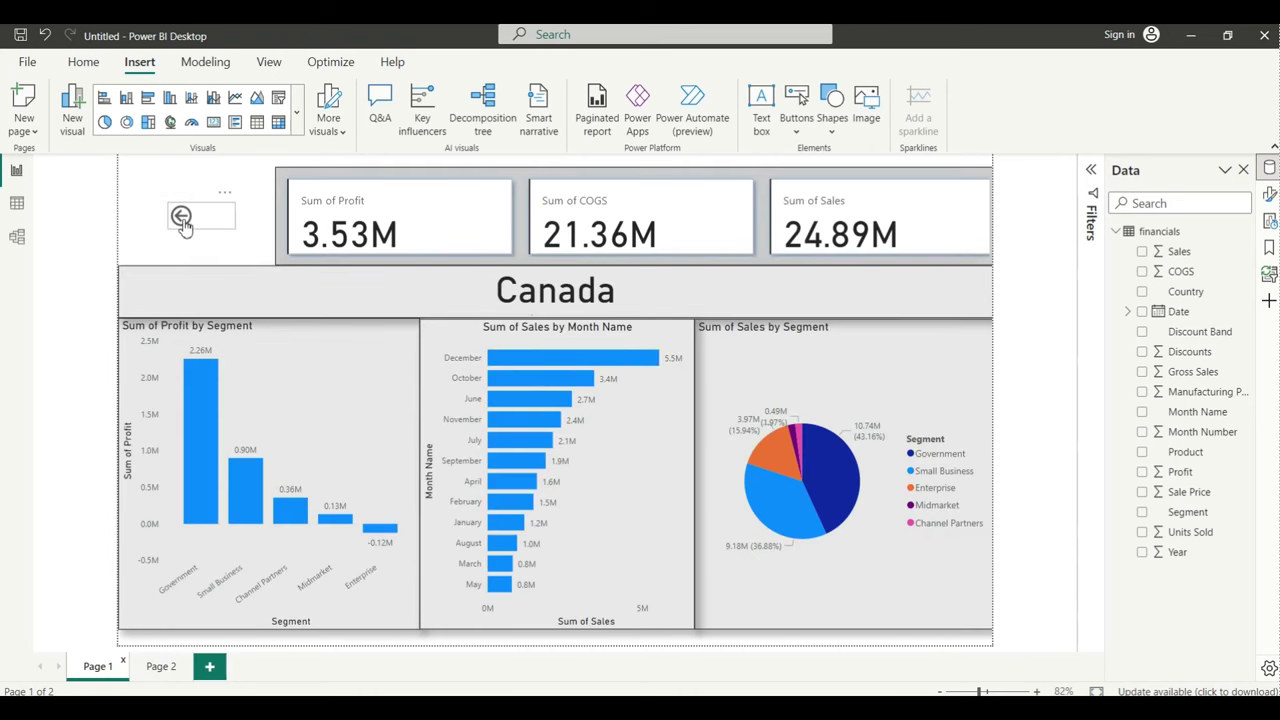
left_click(183, 224, "ctrl")
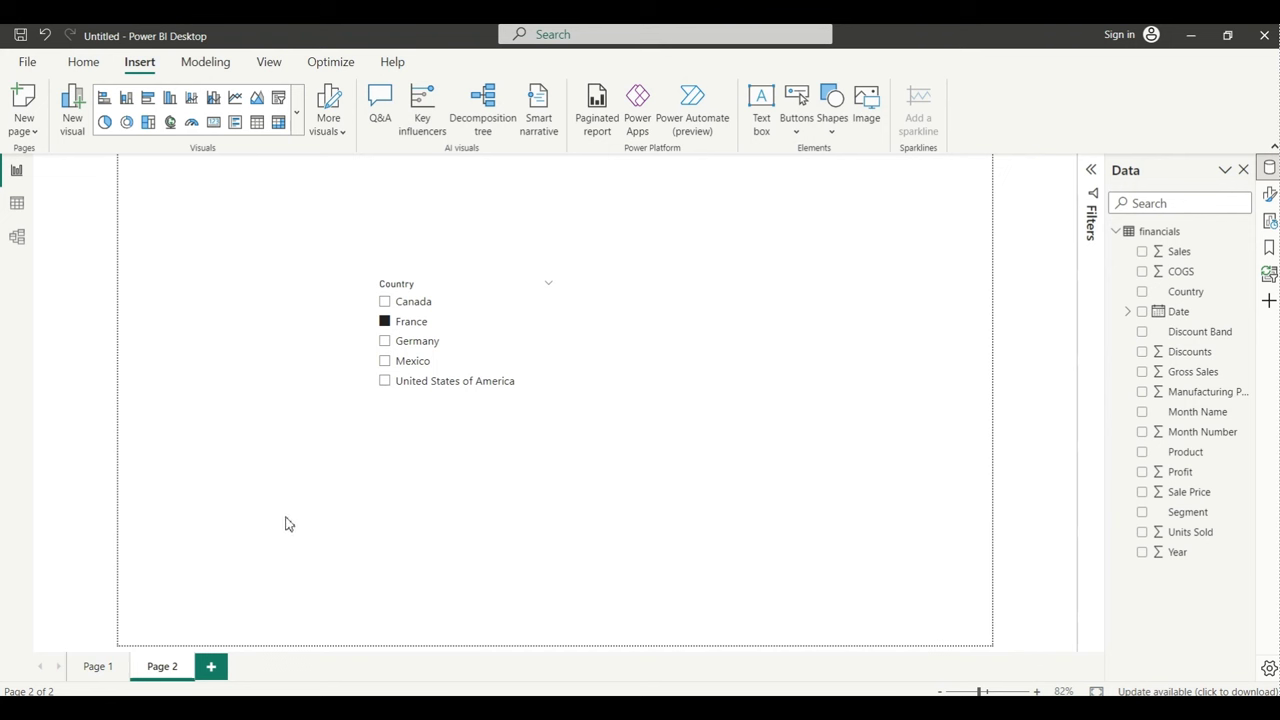
left_click(508, 318)
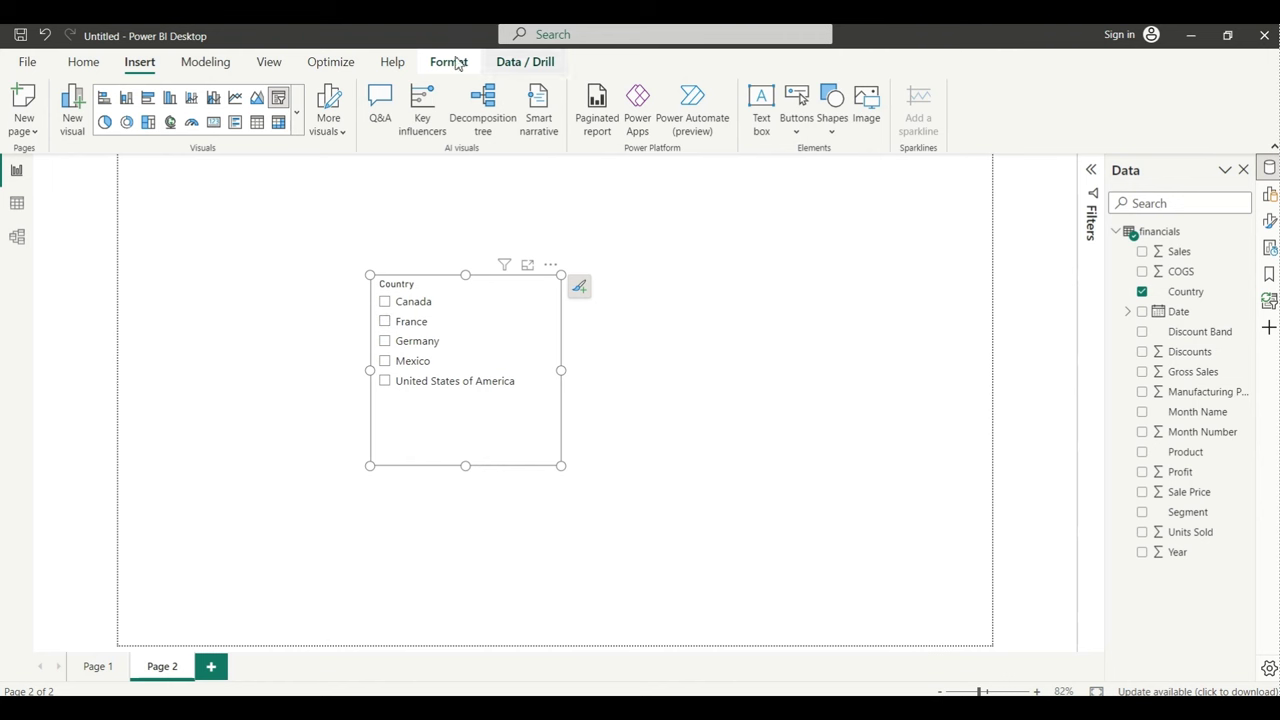
In Sync slicers, sync the Country slicer on Page 2 and make it visible on Page 1.
left_click(267, 66)
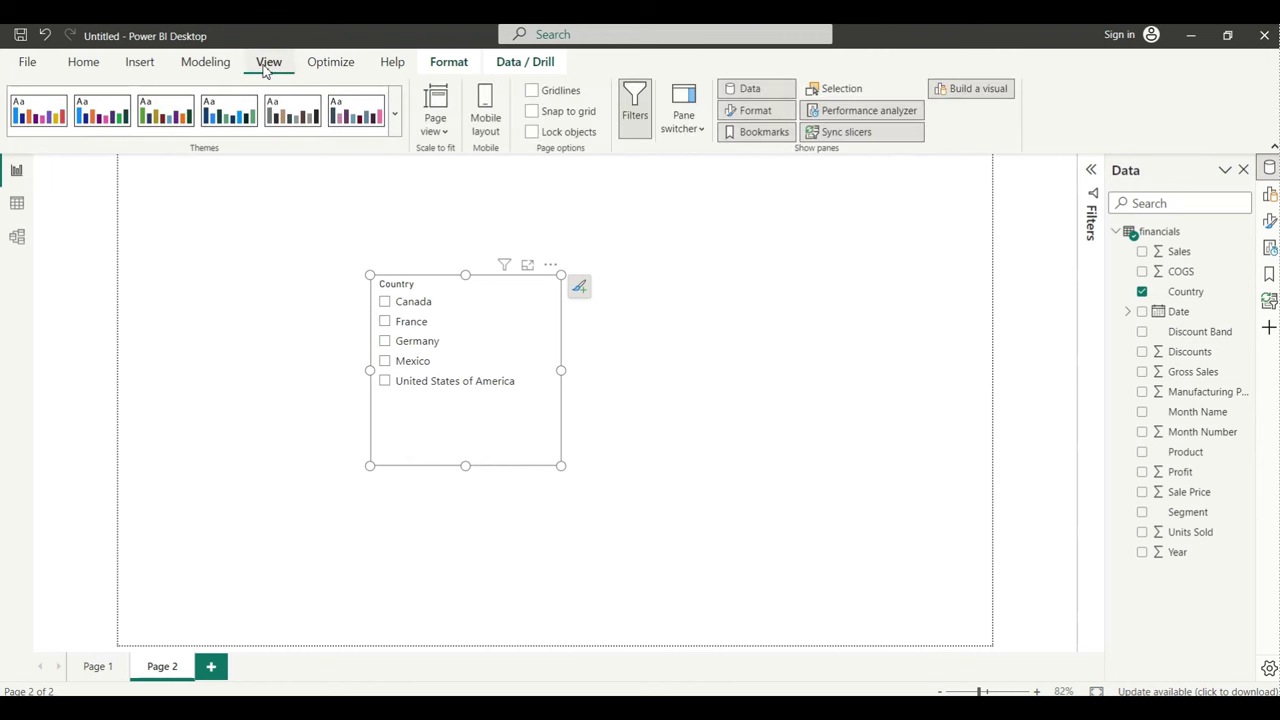
left_click(862, 133)
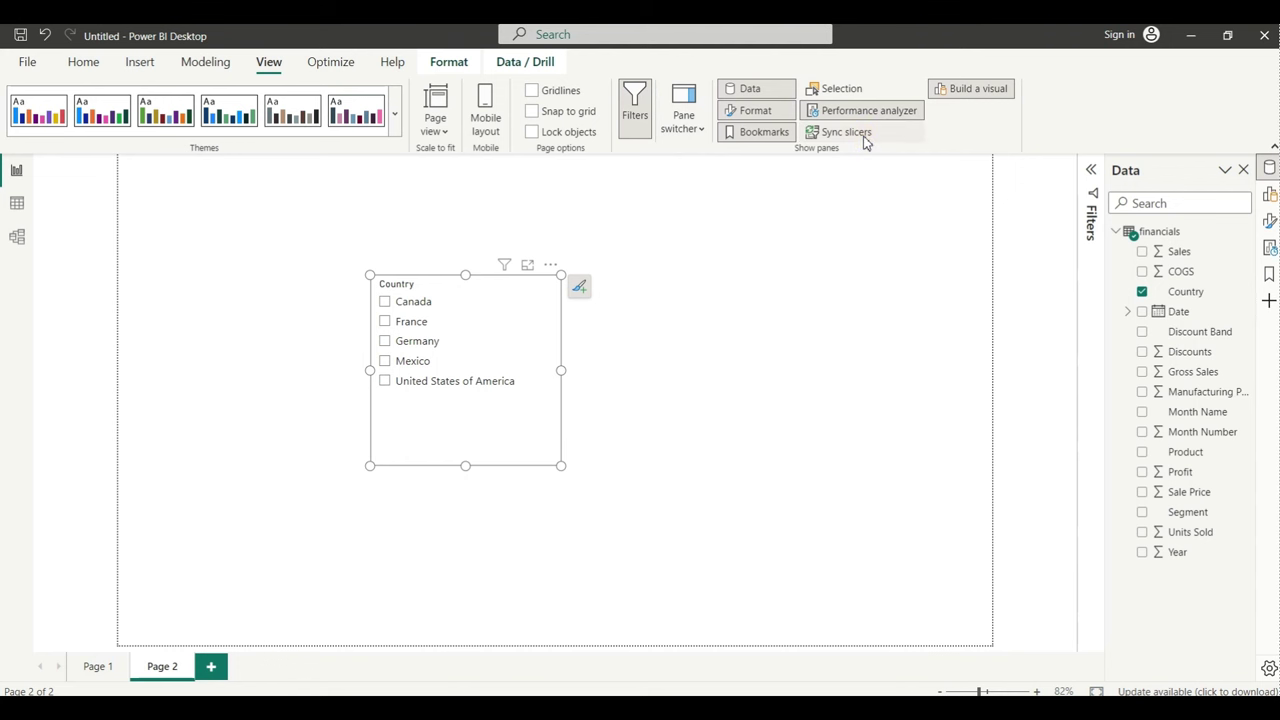
left_click(842, 133)
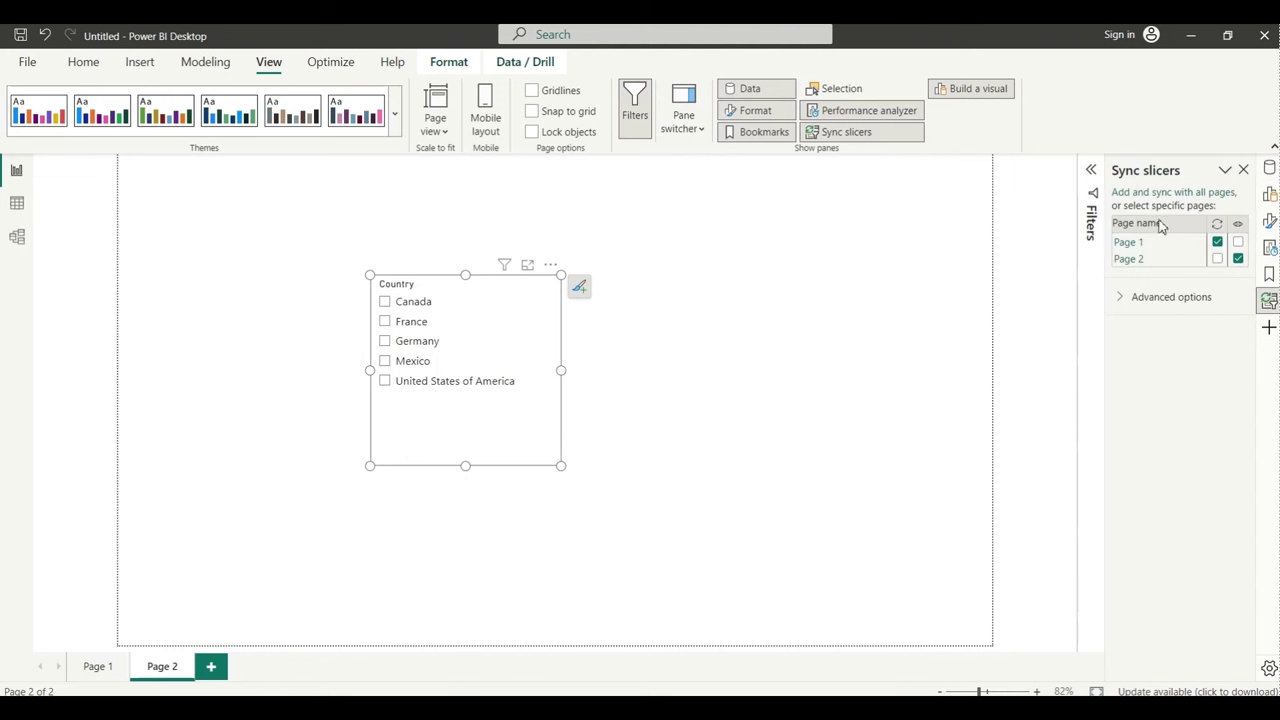
left_click(1218, 259)
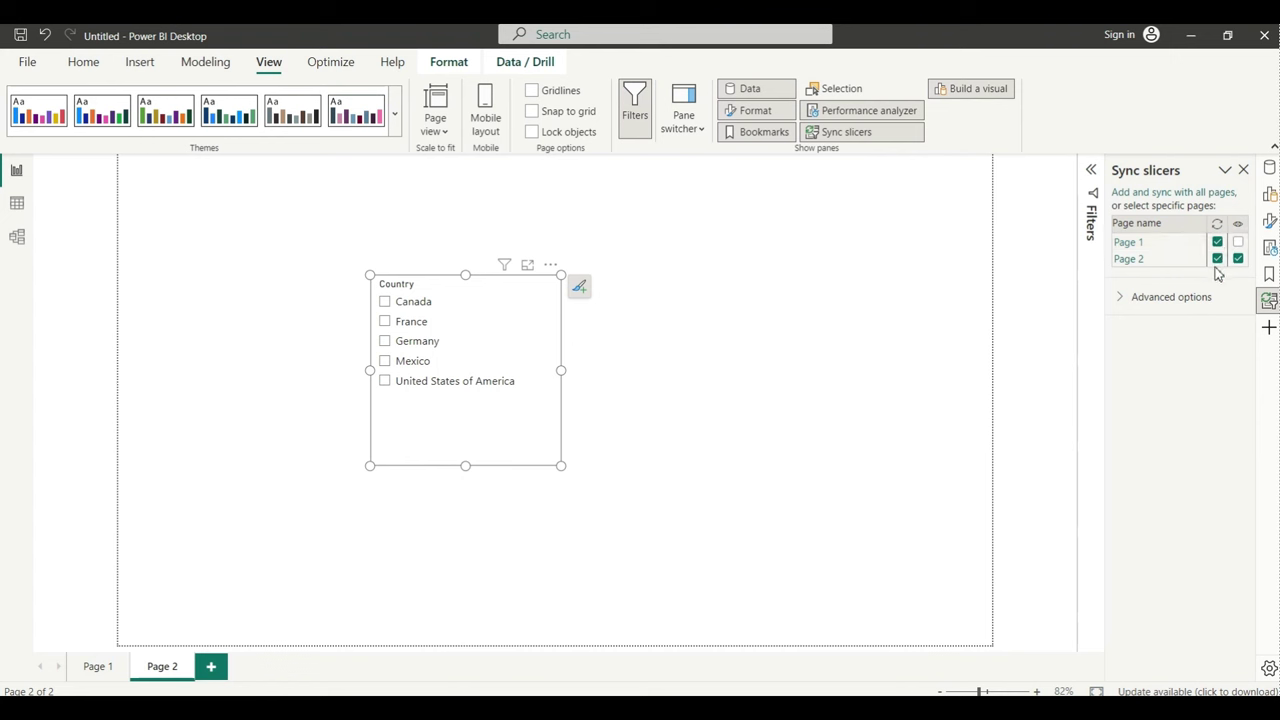
left_click(1238, 242)
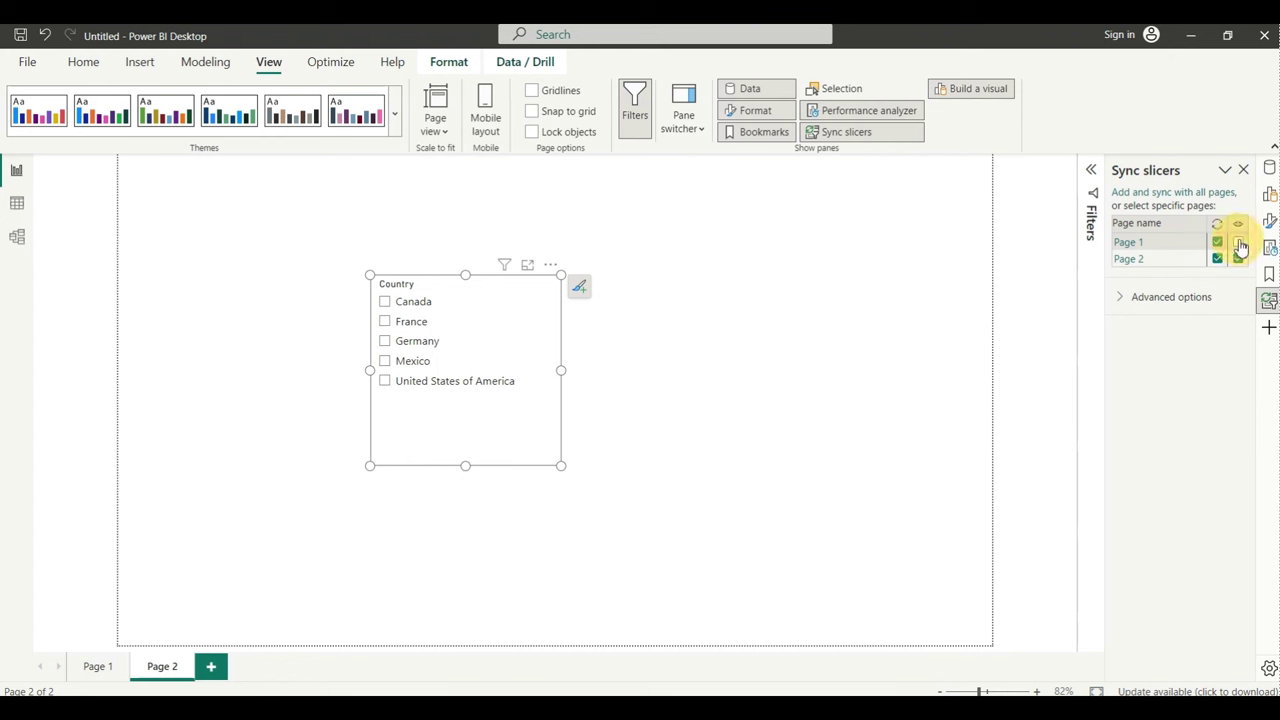
Choose France, hide the synced slicer on Page 1, and view the France dashboard.
left_click(110, 668)
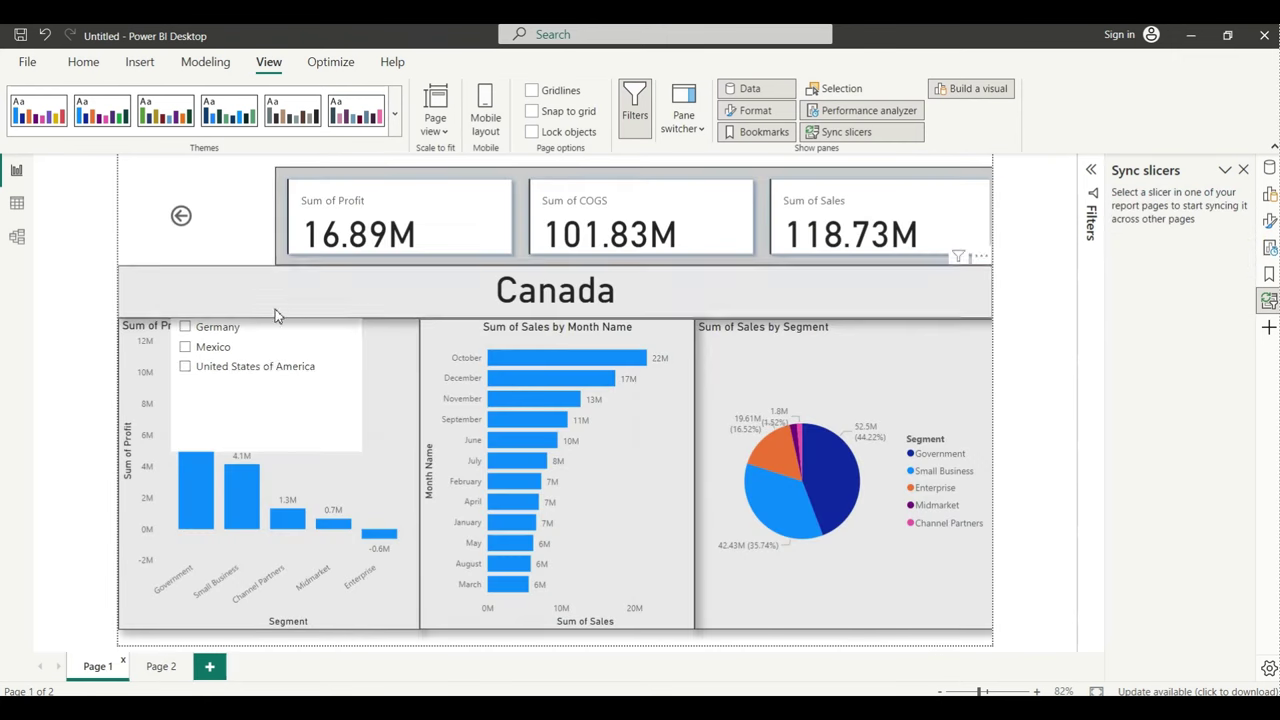
left_click(160, 668)
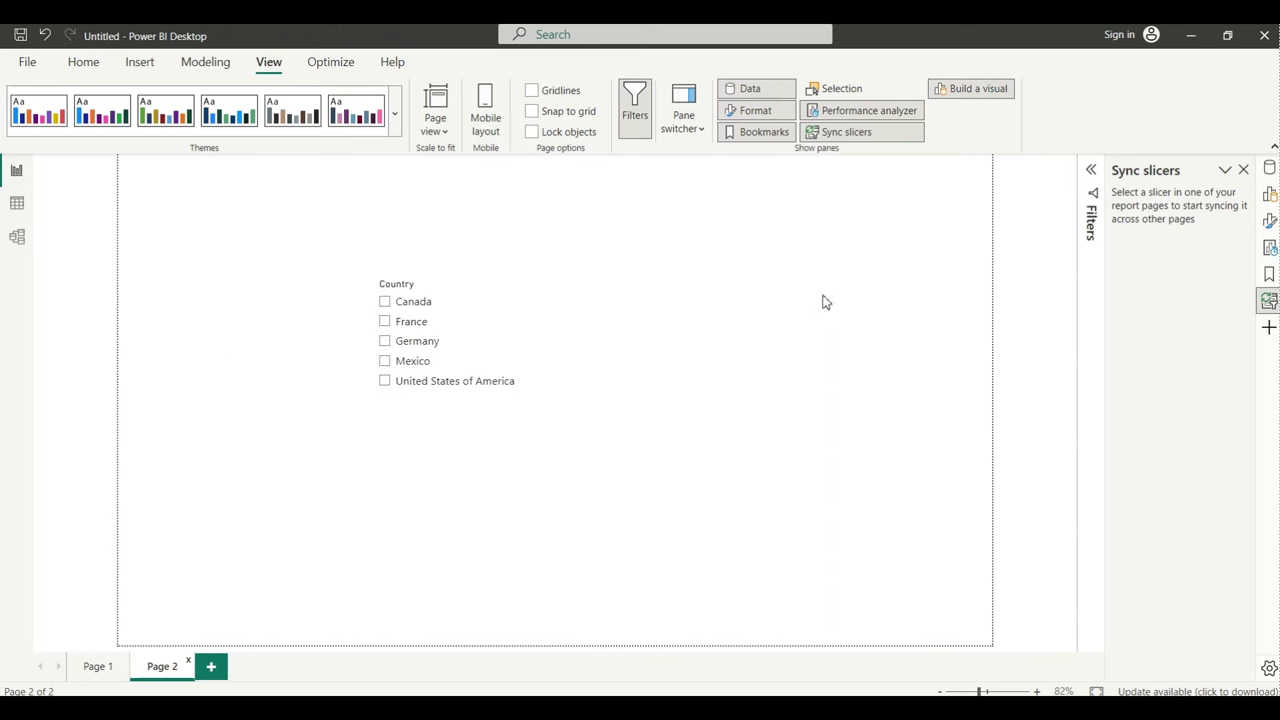
left_click(503, 322)
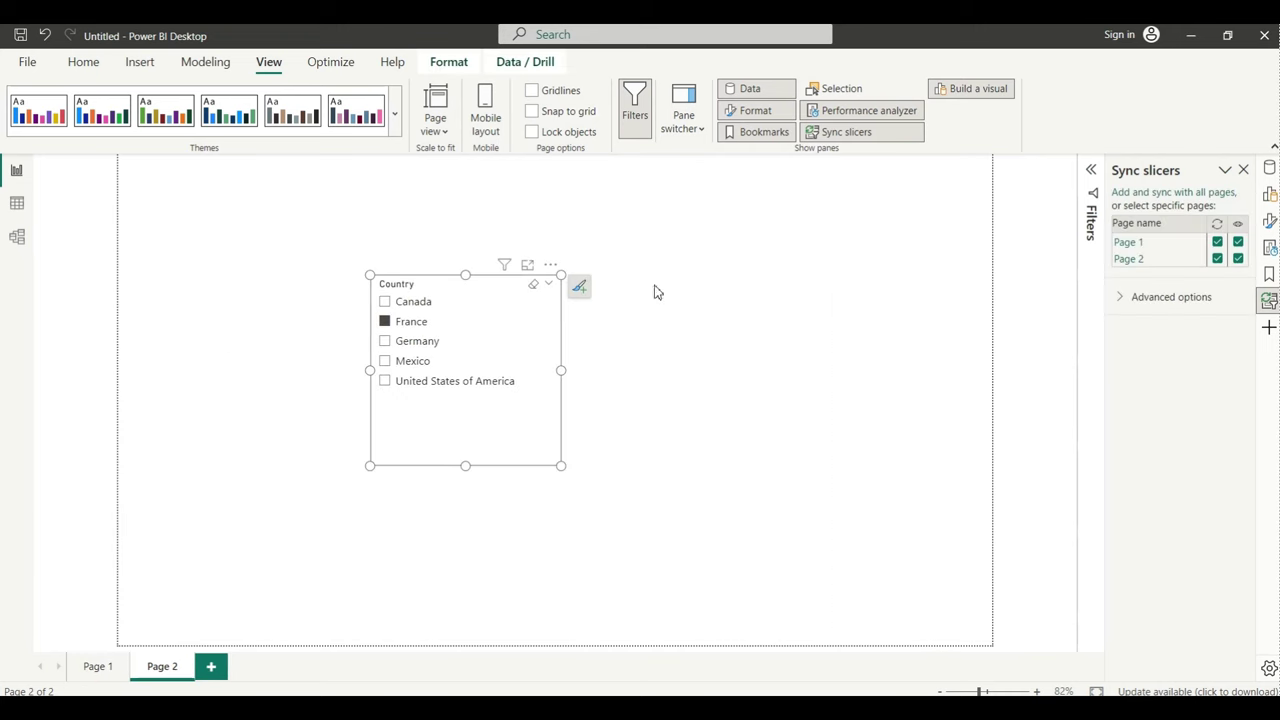
left_click(1238, 242)
left_click(98, 670)
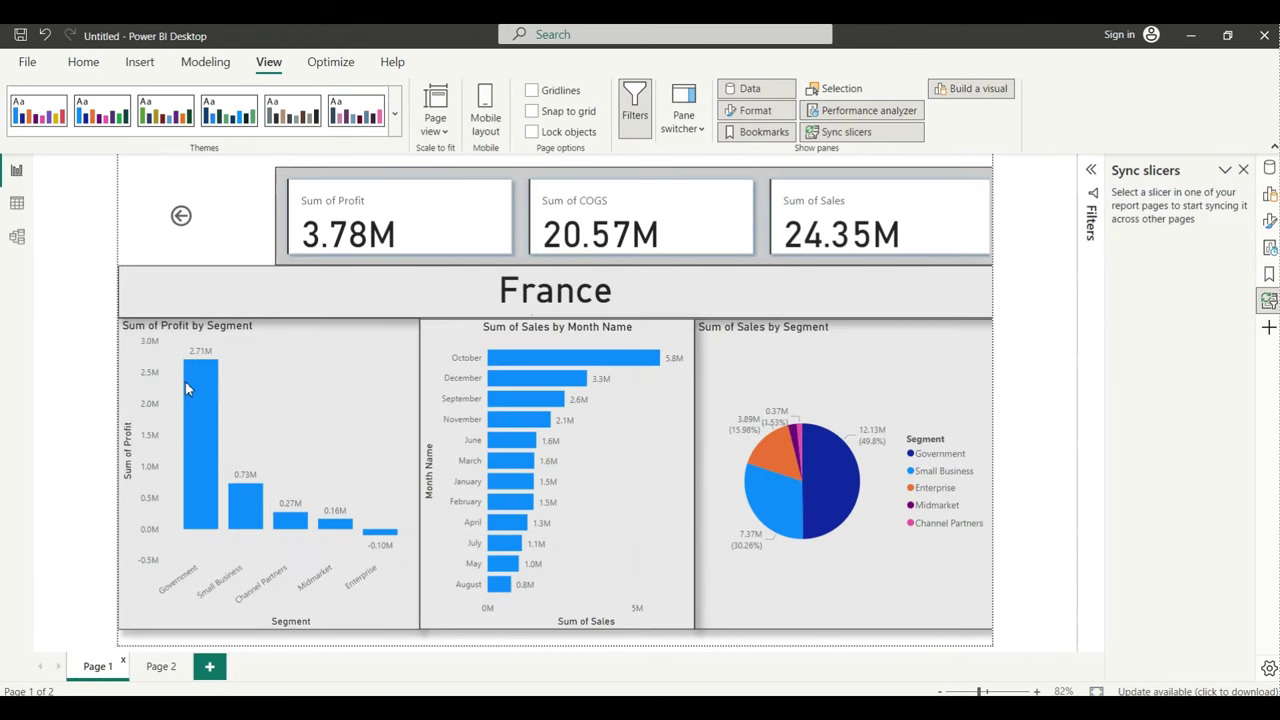
Choose Germany, then United States of America, on Page 2, checking Page 1 after each.
left_click(182, 220, "ctrl")
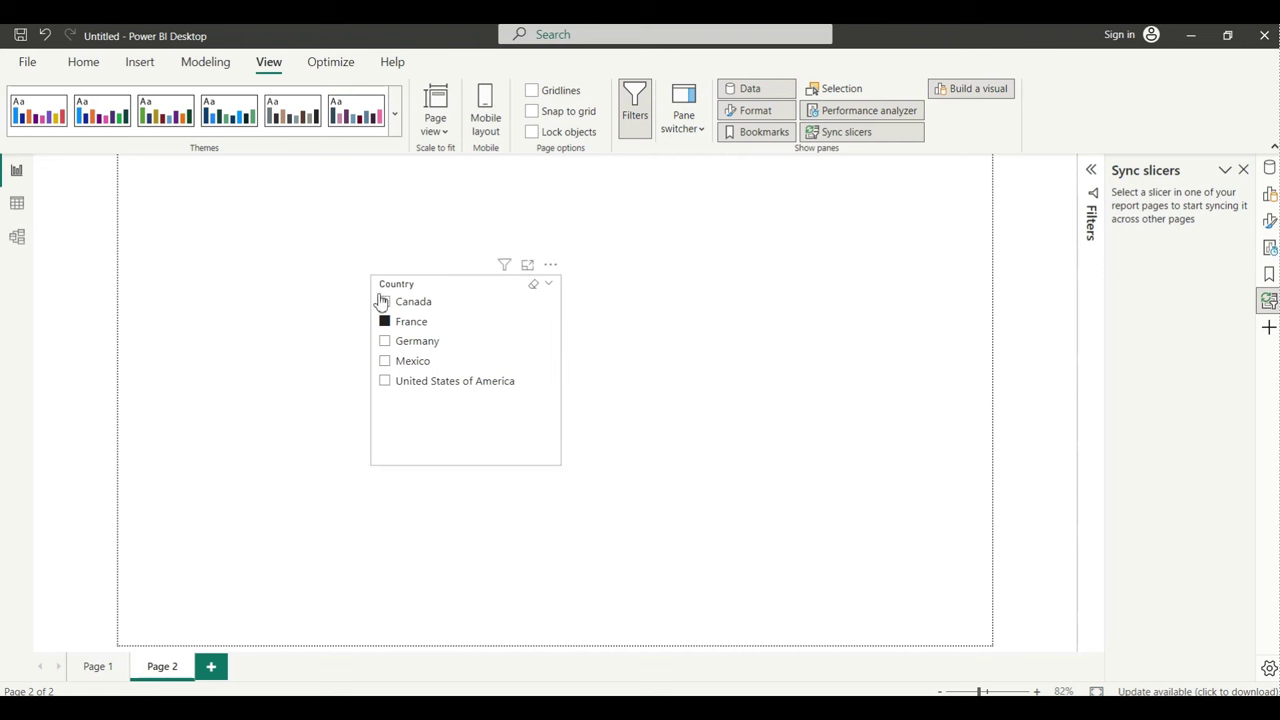
left_click(385, 341)
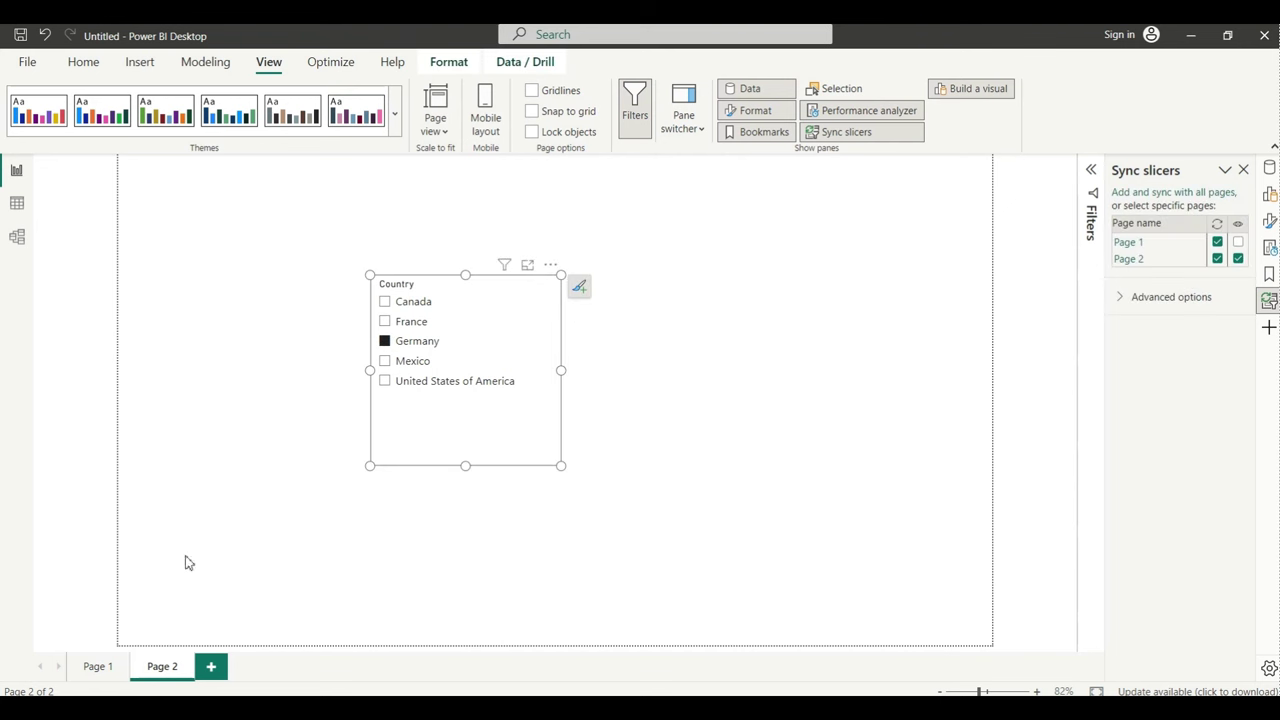
left_click(95, 667)
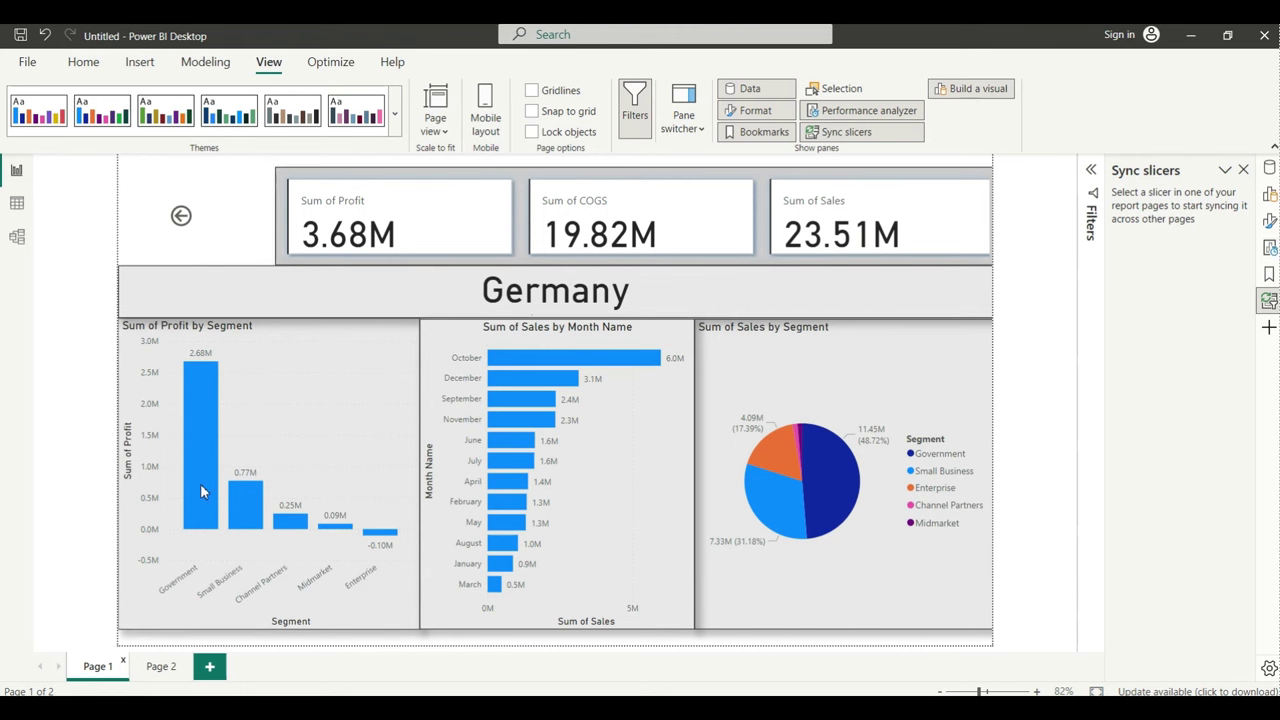
left_click(160, 672)
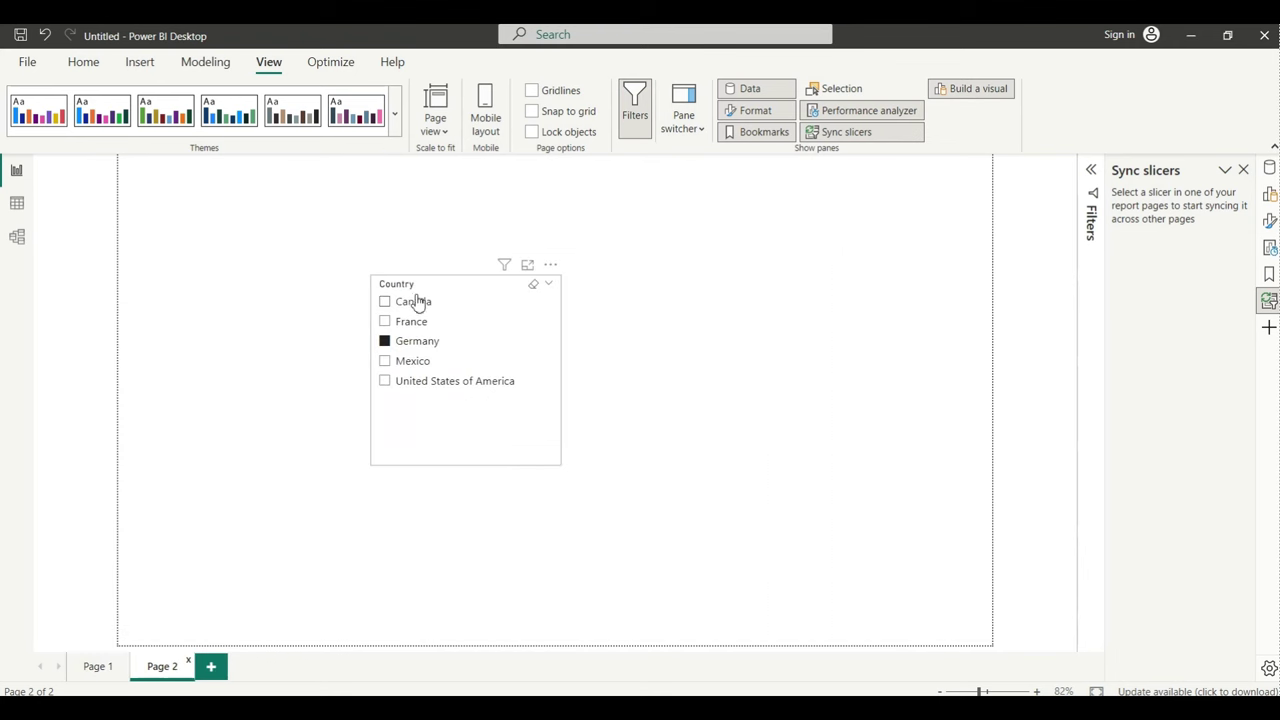
left_click(386, 382)
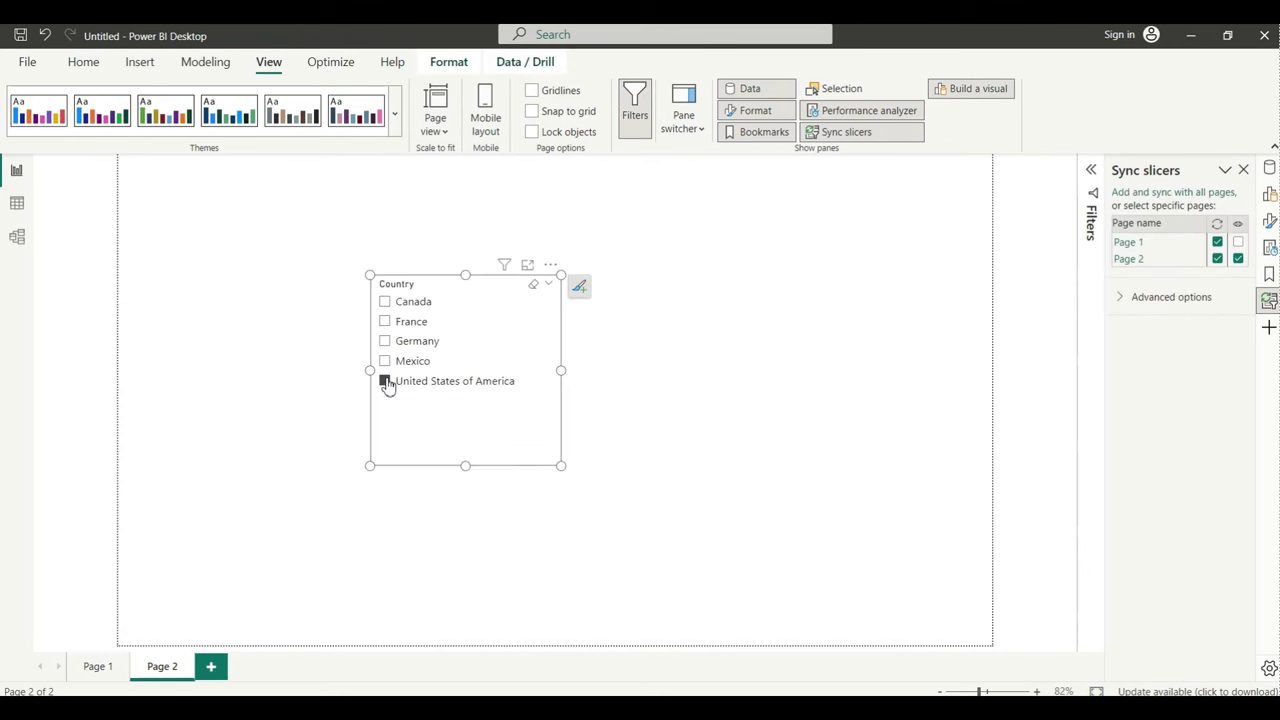
left_click(97, 667)
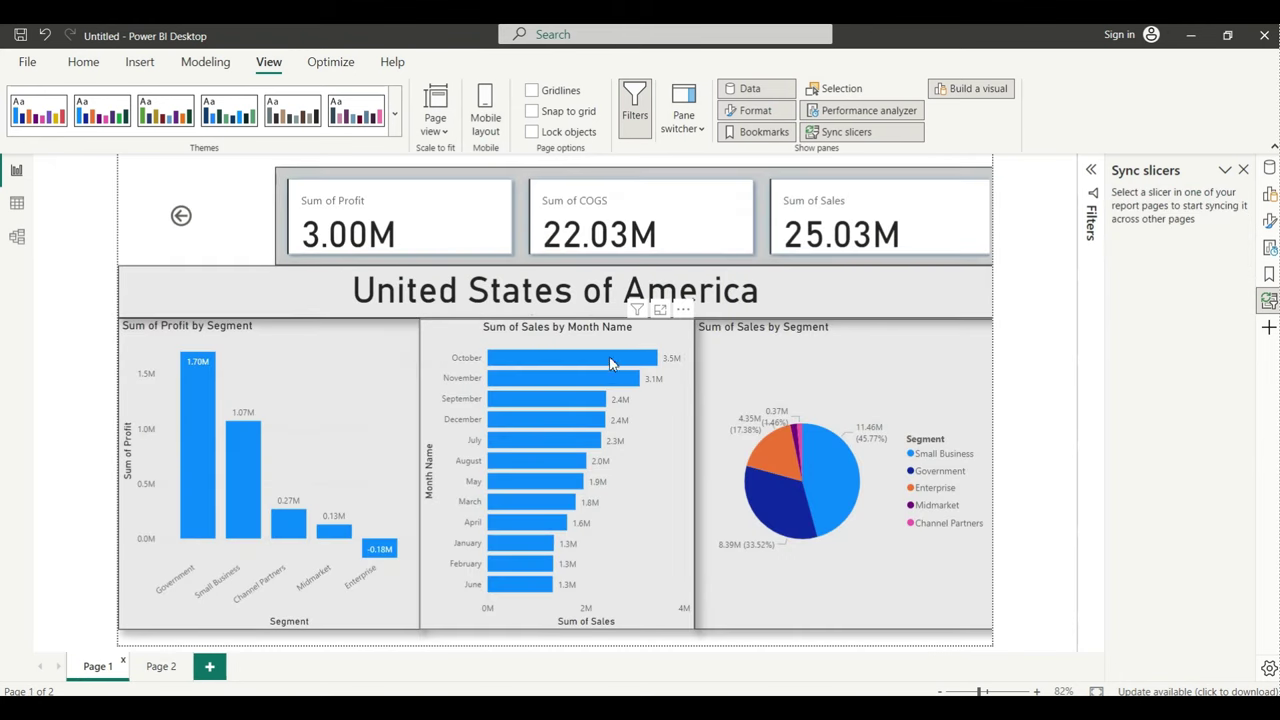
left_click(162, 667)
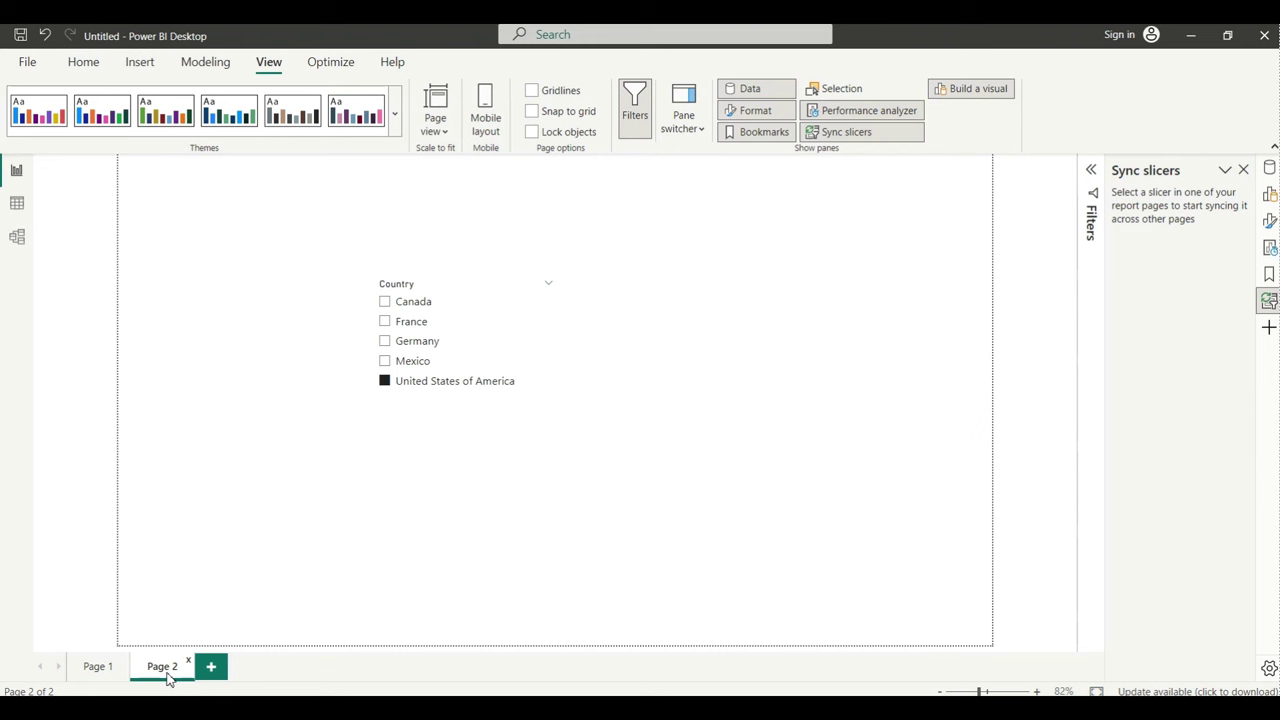
left_click(88, 70)
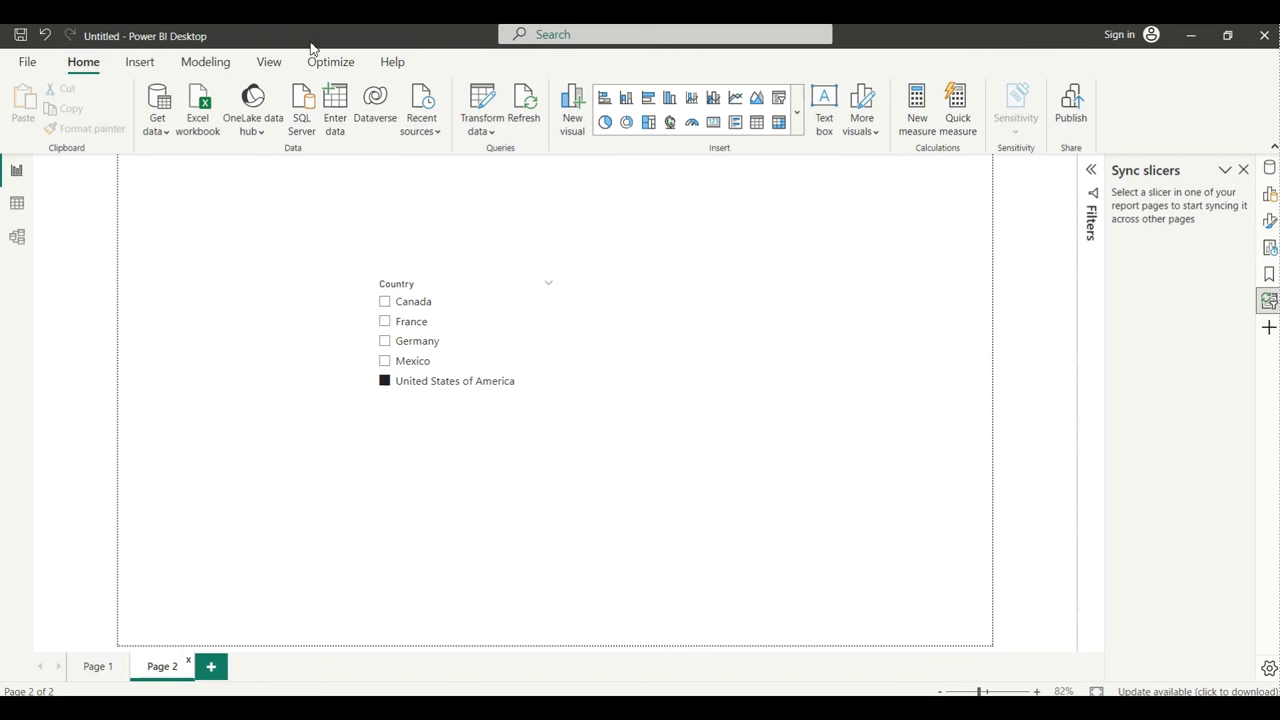
Insert the RESET image file on Page 2 and place it right of the Country slicer.
left_click(150, 64)
left_click(866, 110)
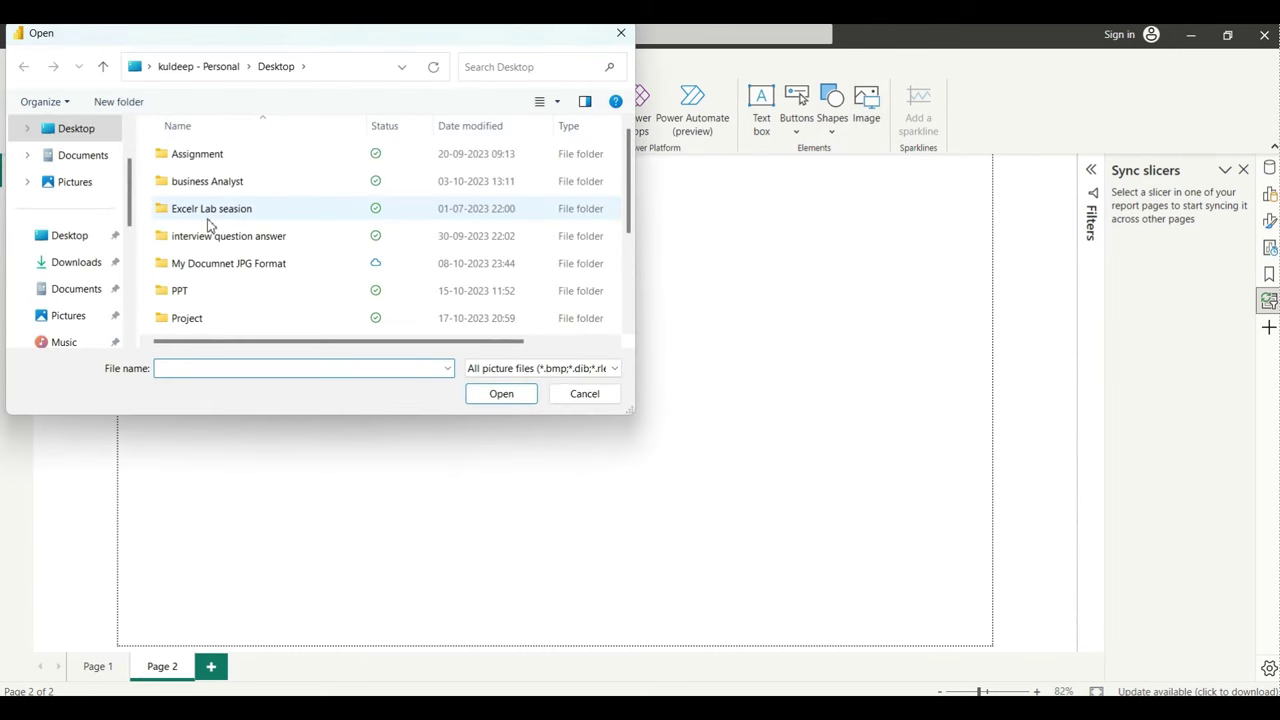
scroll(208, 222, "down", 2)
double_click(200, 296)
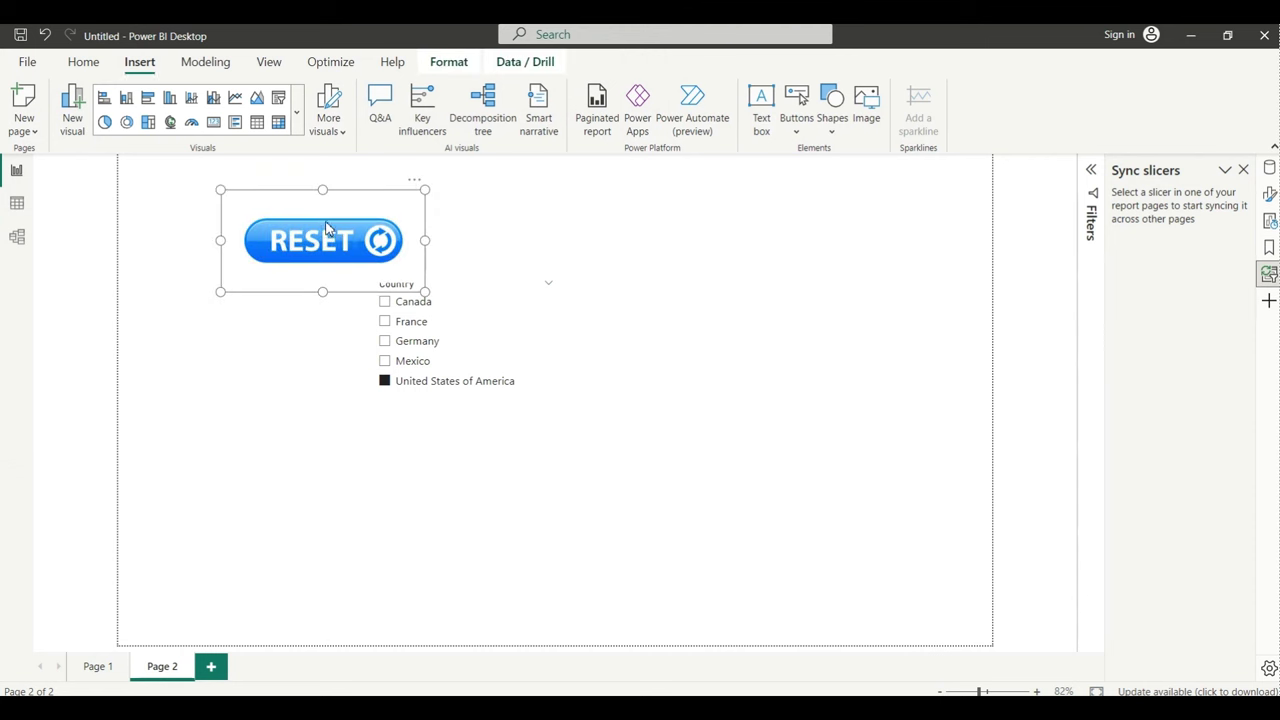
left_click(668, 271)
left_click_drag(362, 241, 756, 334)
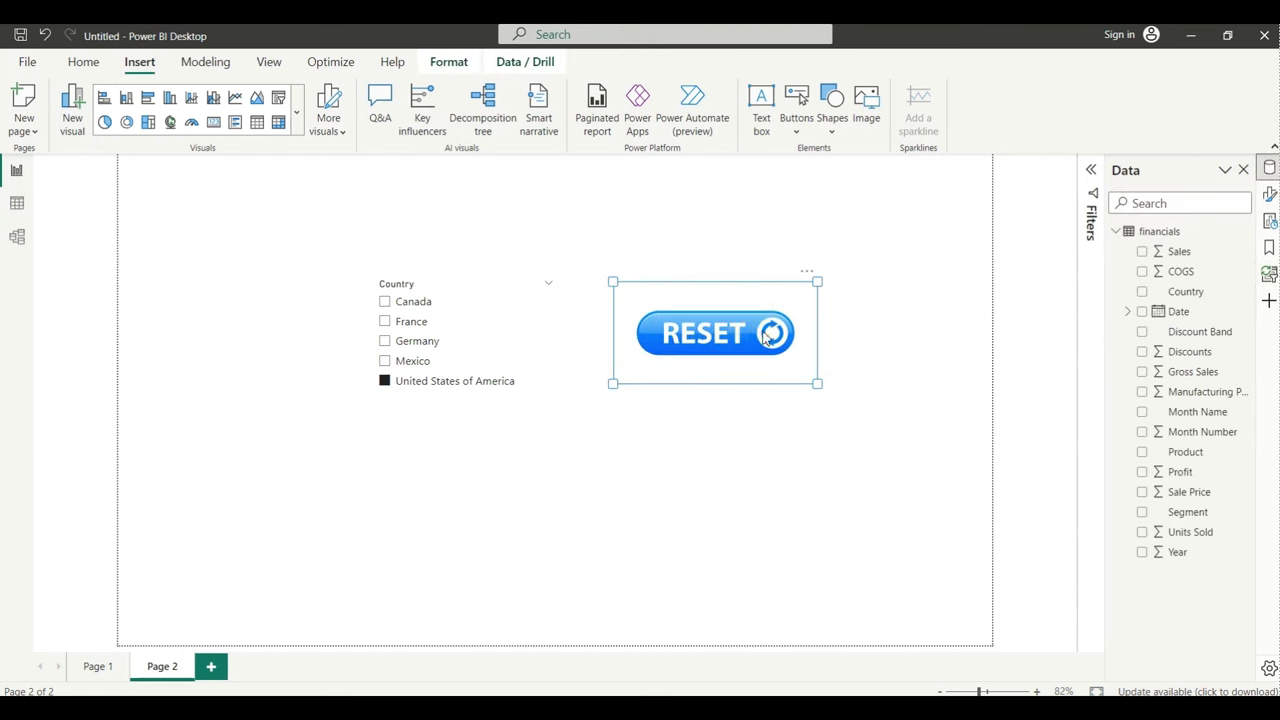
Add a new bookmark and rename it 'Go back to dashboard'.
left_click(1269, 249)
left_click(1130, 199)
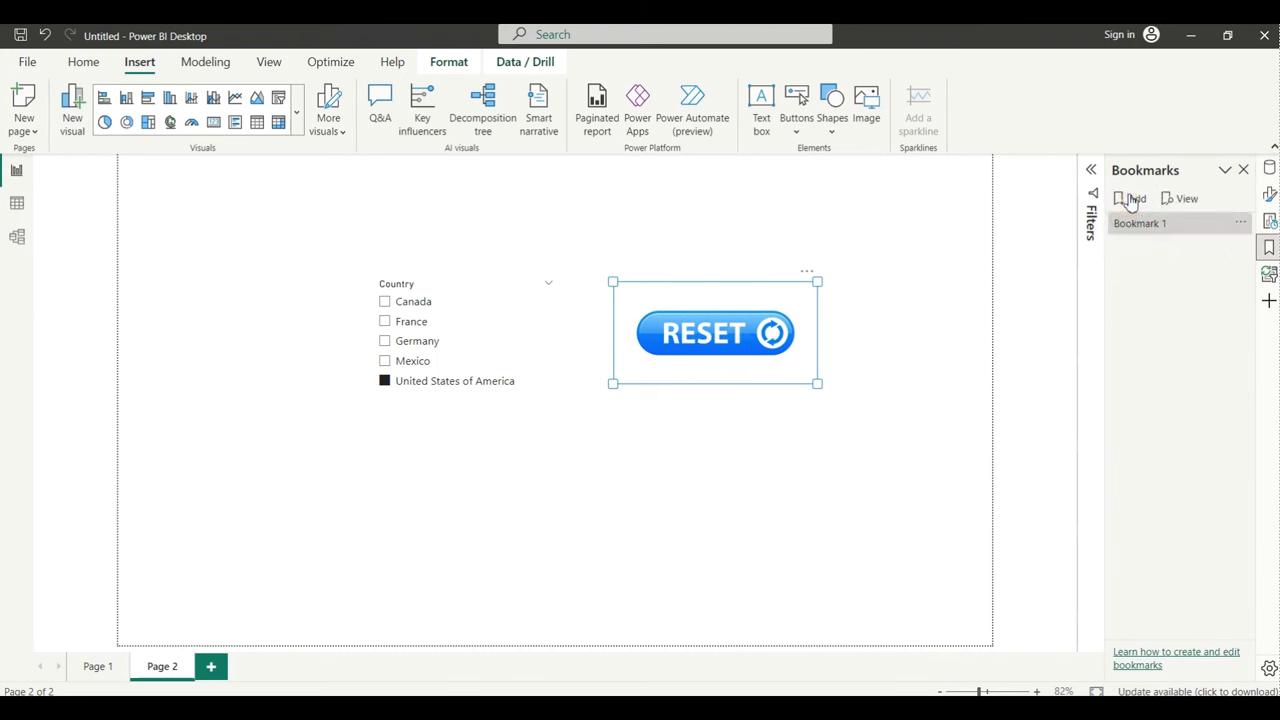
double_click(1148, 226)
key("BackSpace")
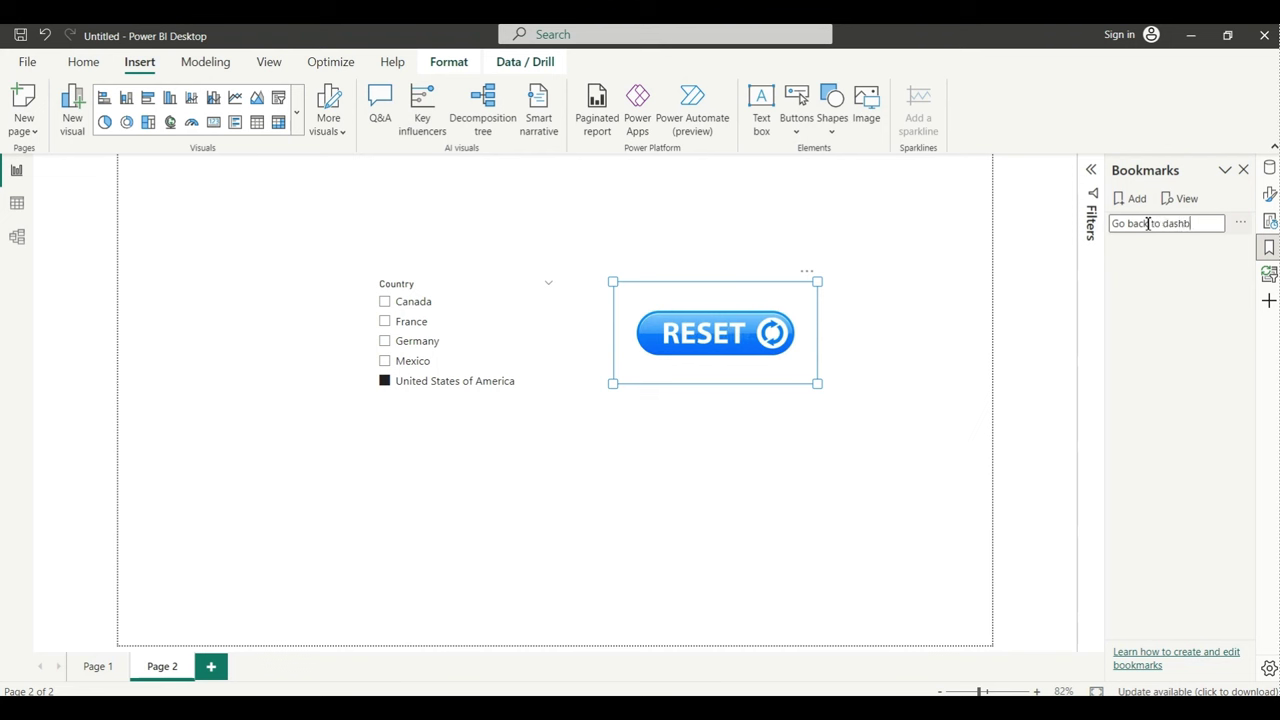
left_click(1177, 303)
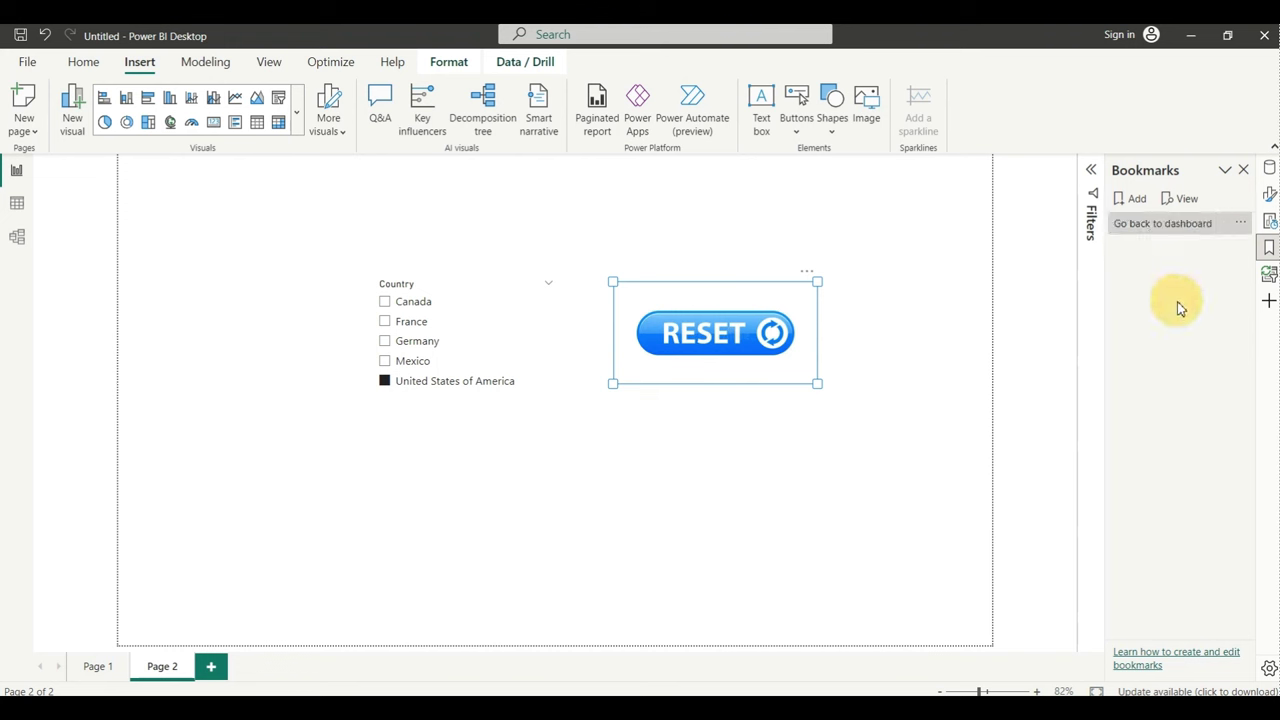
left_click(735, 343)
Untick Display and Current page in the bookmark's options and limit it to Selected visuals.
left_click(1240, 223)
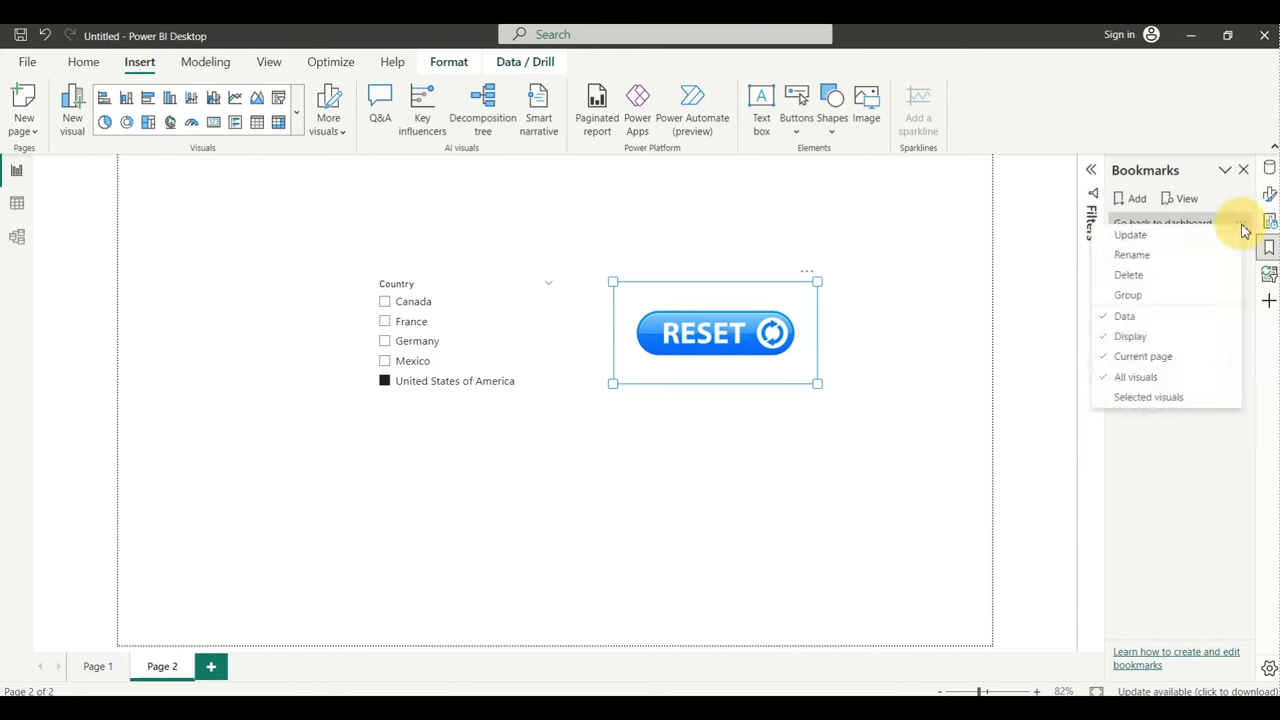
left_click(1108, 337)
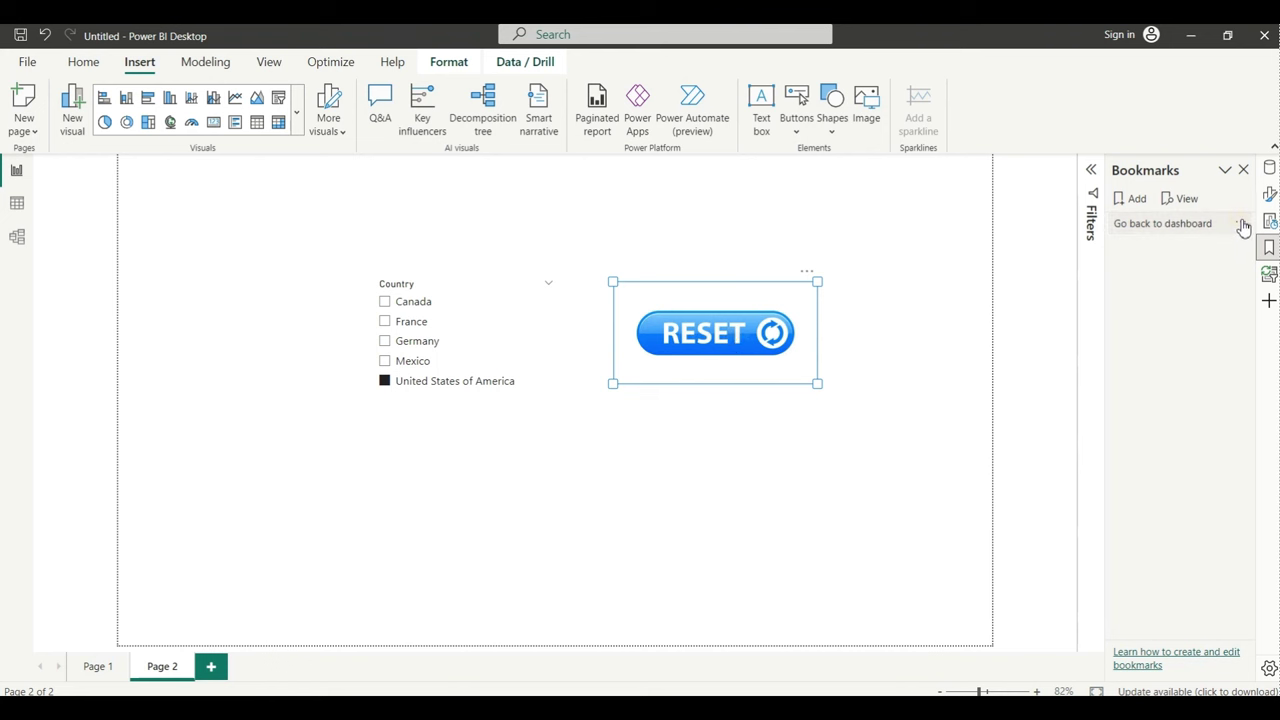
left_click(1242, 224)
left_click(1101, 352)
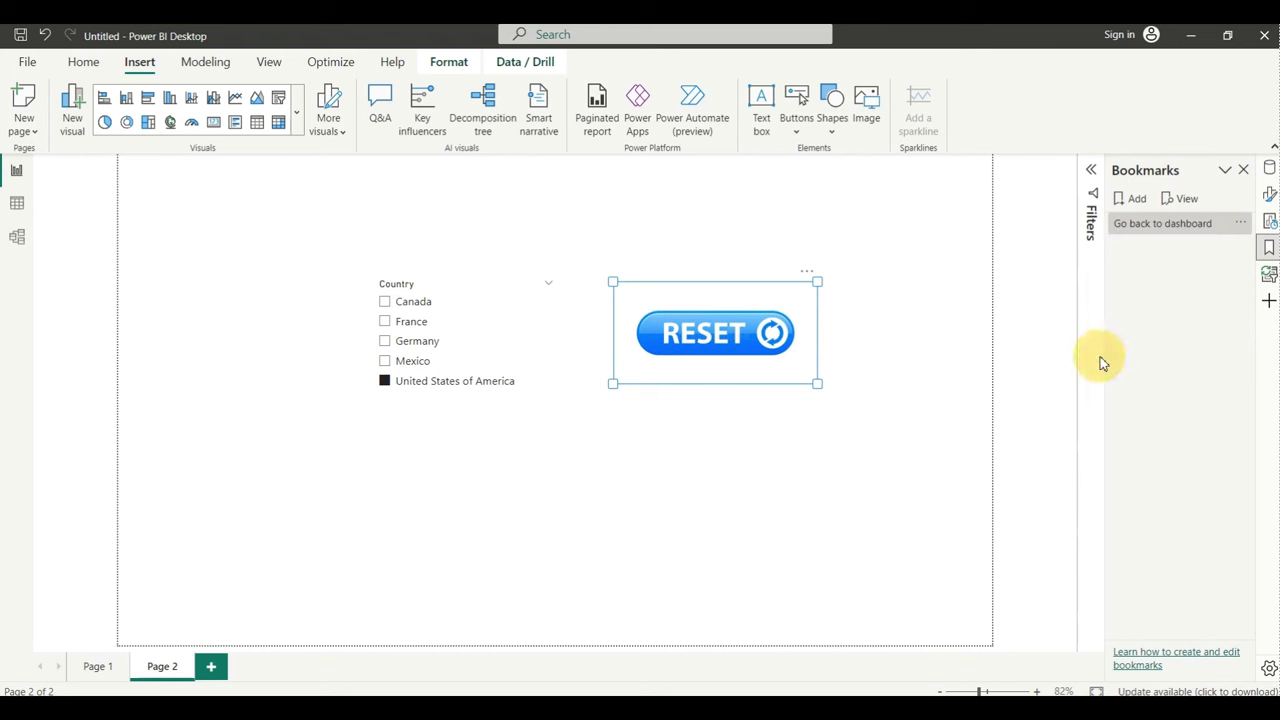
left_click(1240, 223)
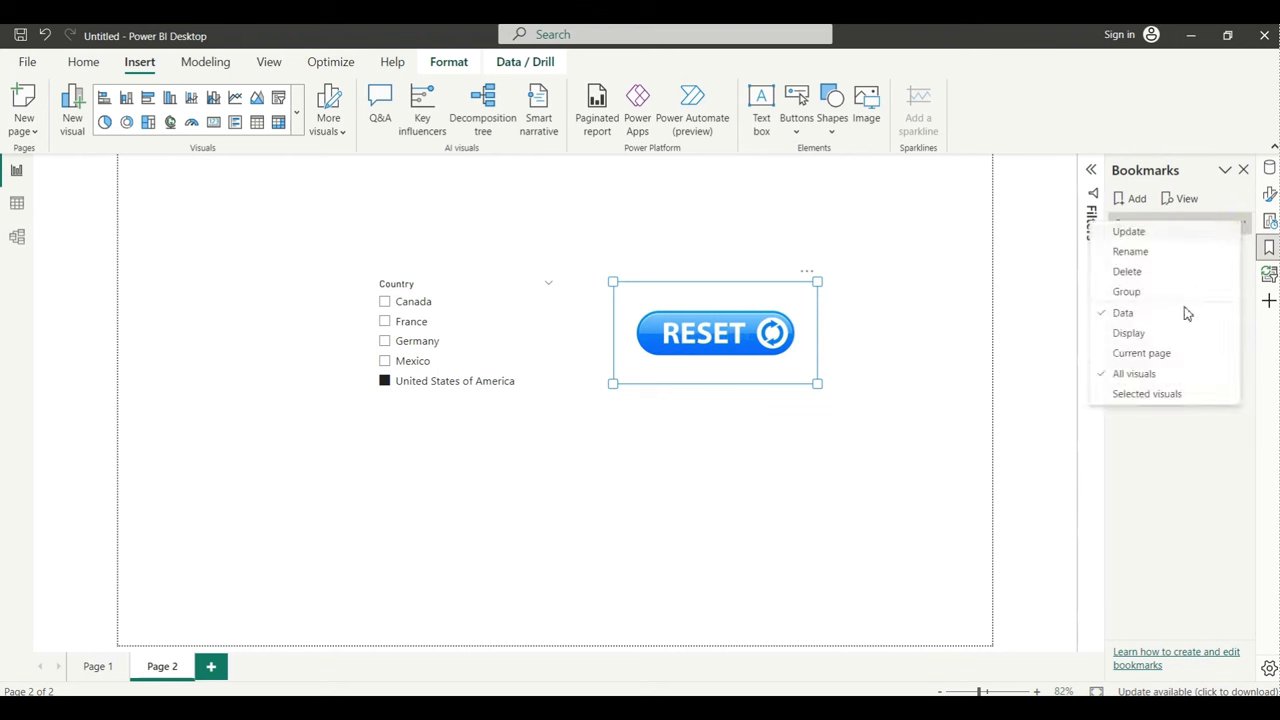
left_click(1146, 400)
left_click(1268, 280)
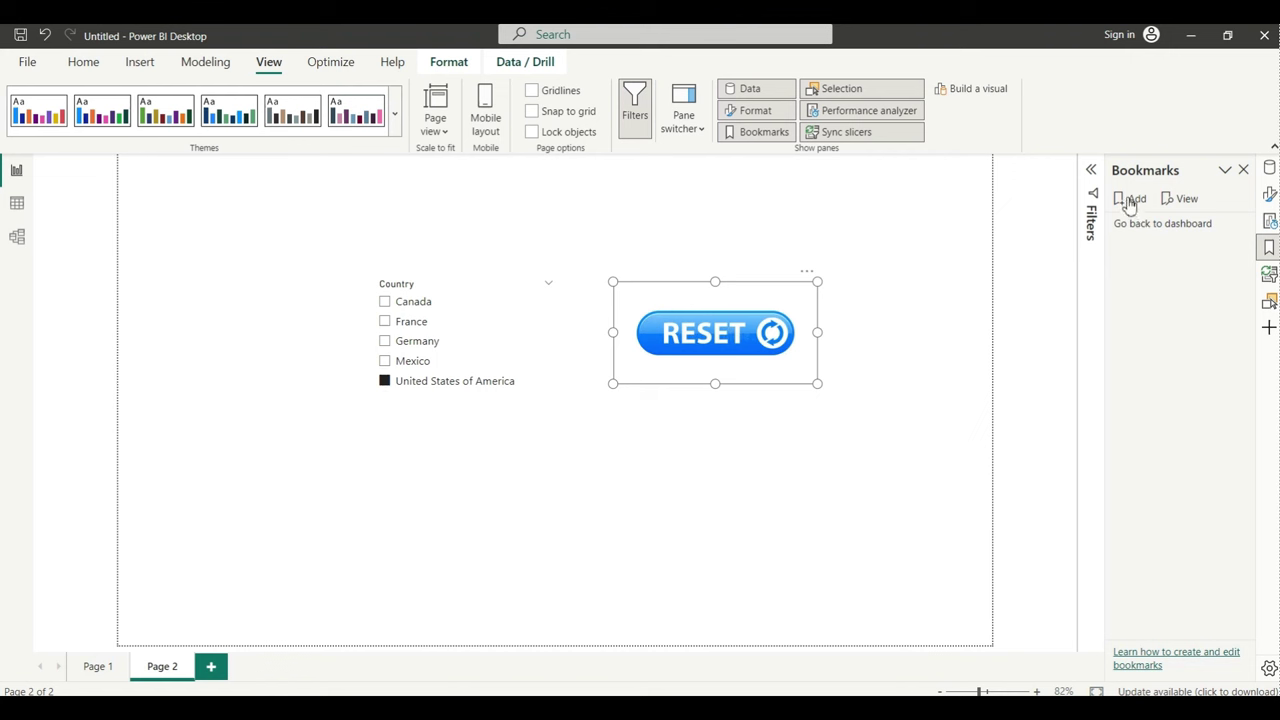
Update the 'Go back to dashboard' bookmark with the current page state.
left_click(1243, 228)
left_click(989, 300)
left_click(1243, 228)
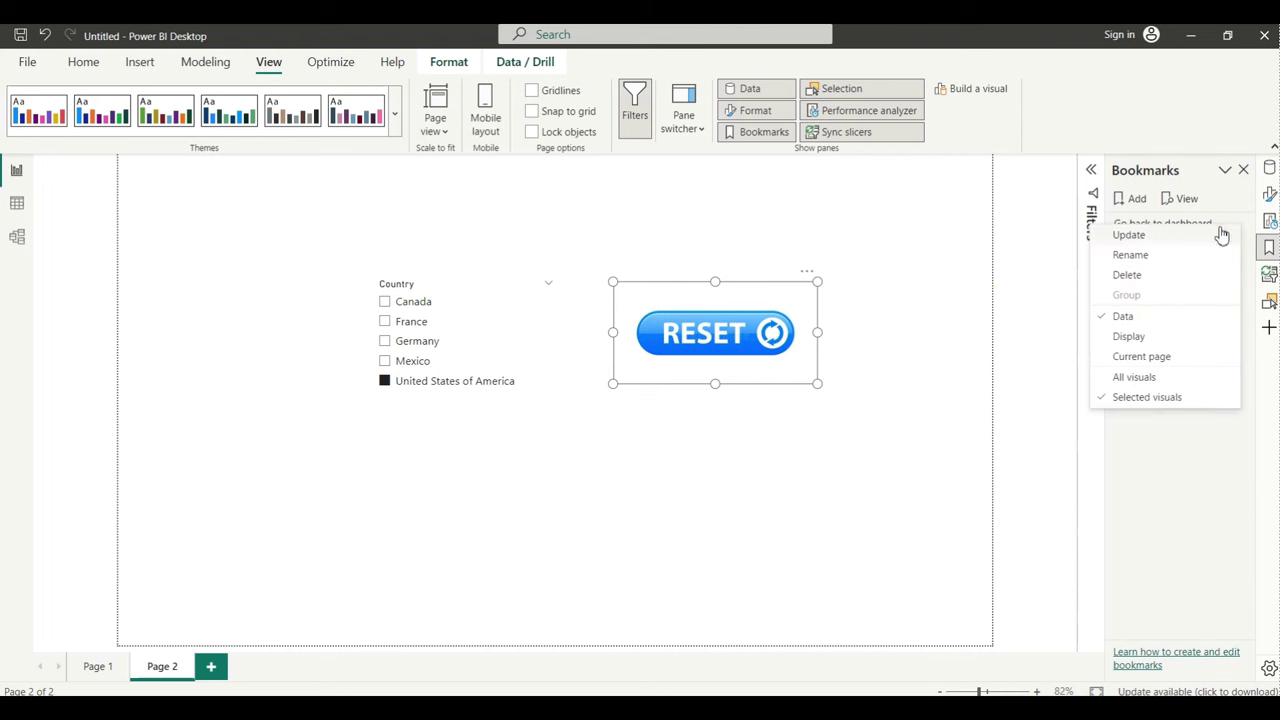
left_click(1131, 240)
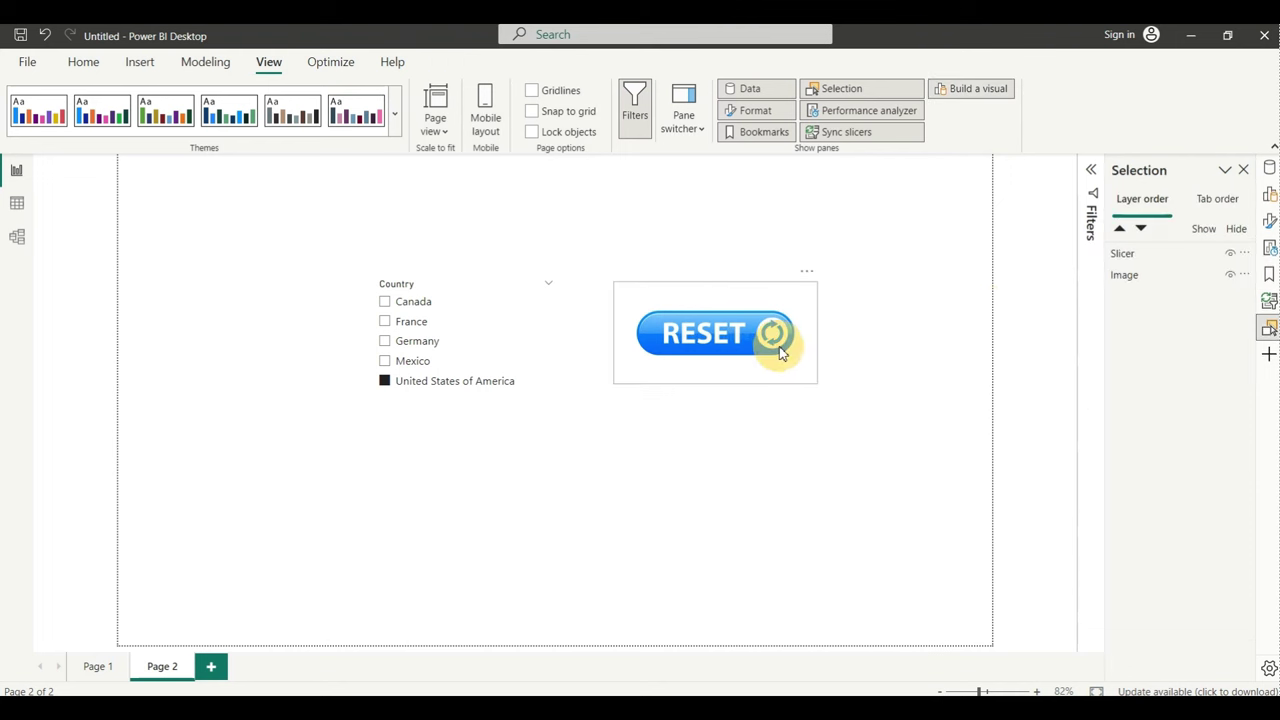
Turn on the Action setting for the RESET image so it works as a back link.
left_click(803, 291)
left_click(805, 274)
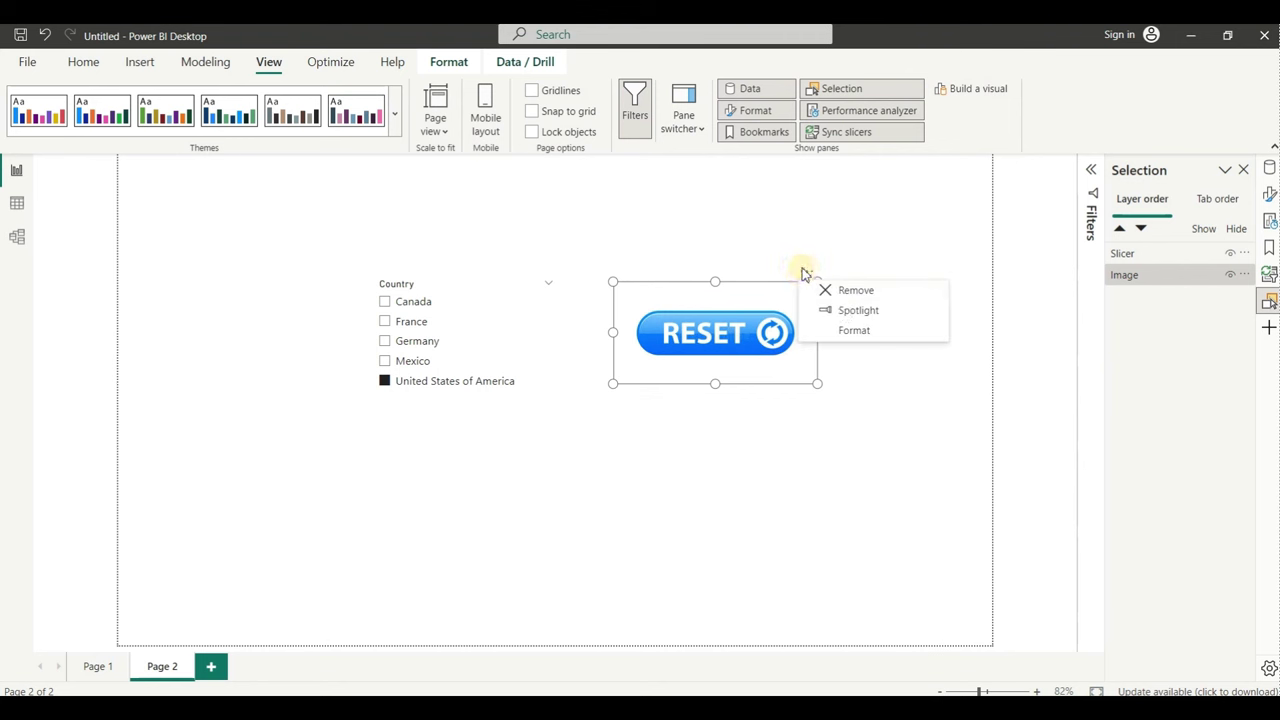
left_click(852, 333)
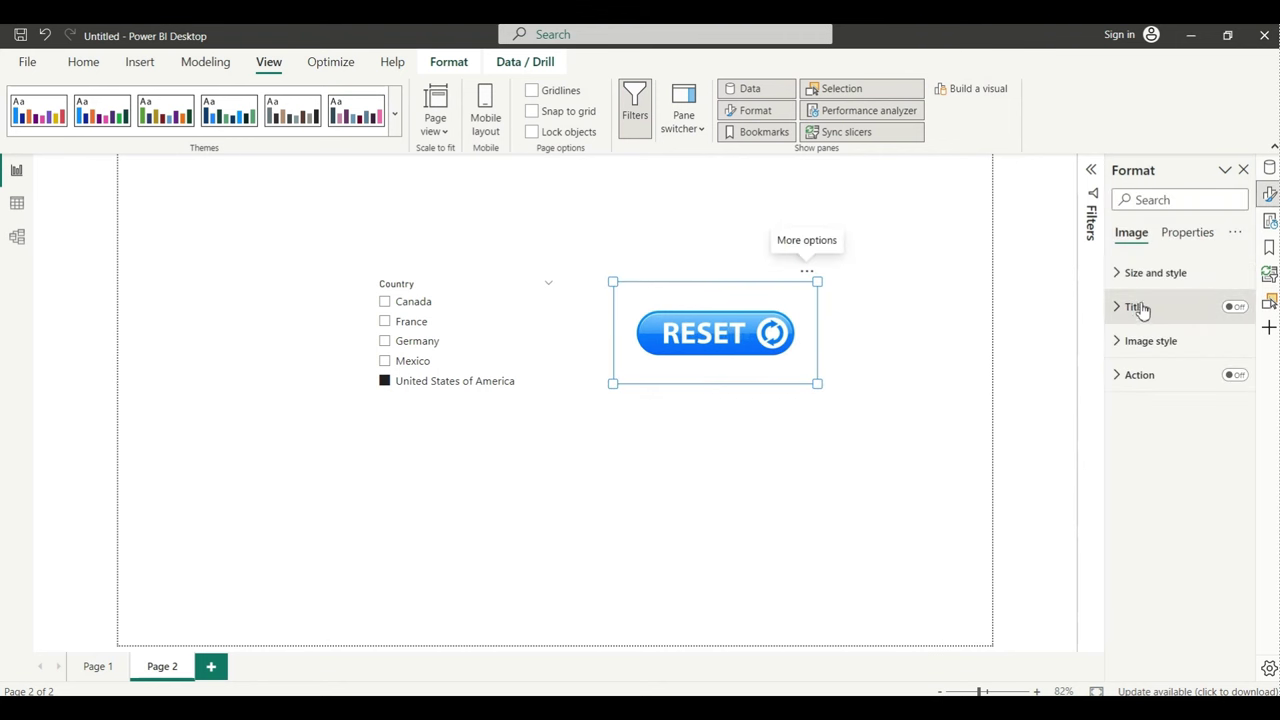
left_click(1236, 376)
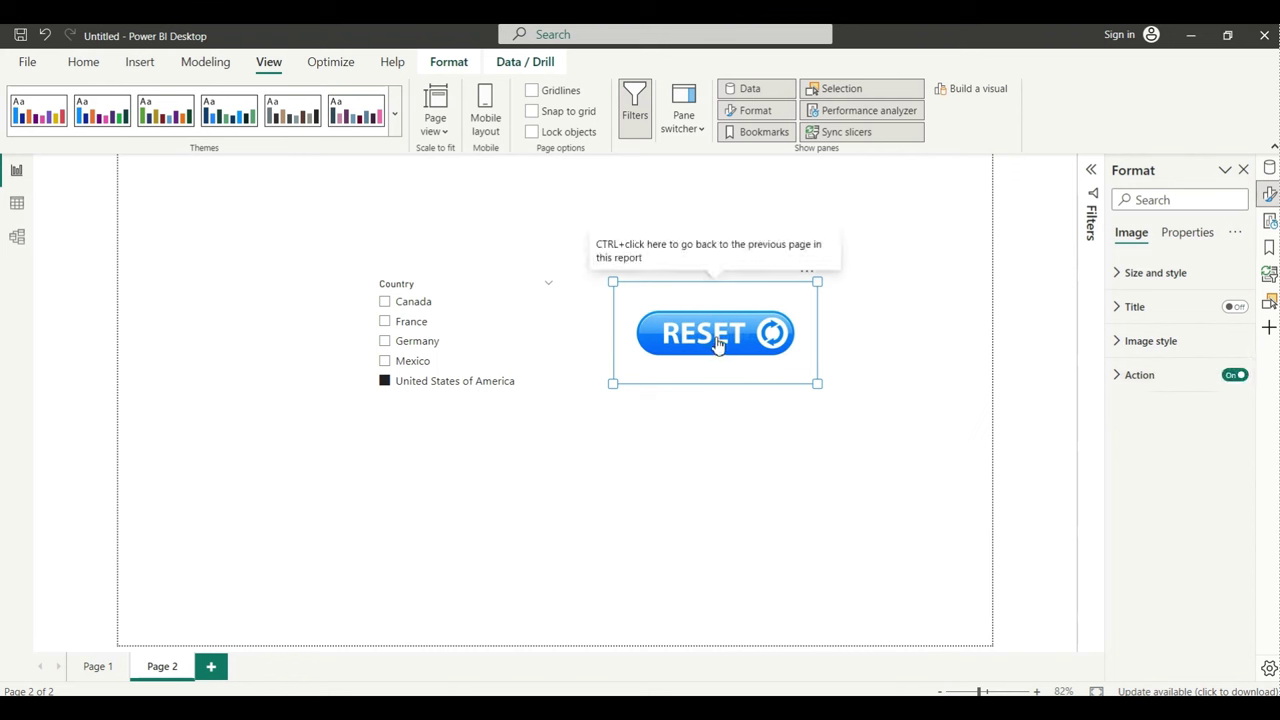
Update the bookmark again with the image selected, then follow RESET back to the dashboard.
left_click(1268, 249)
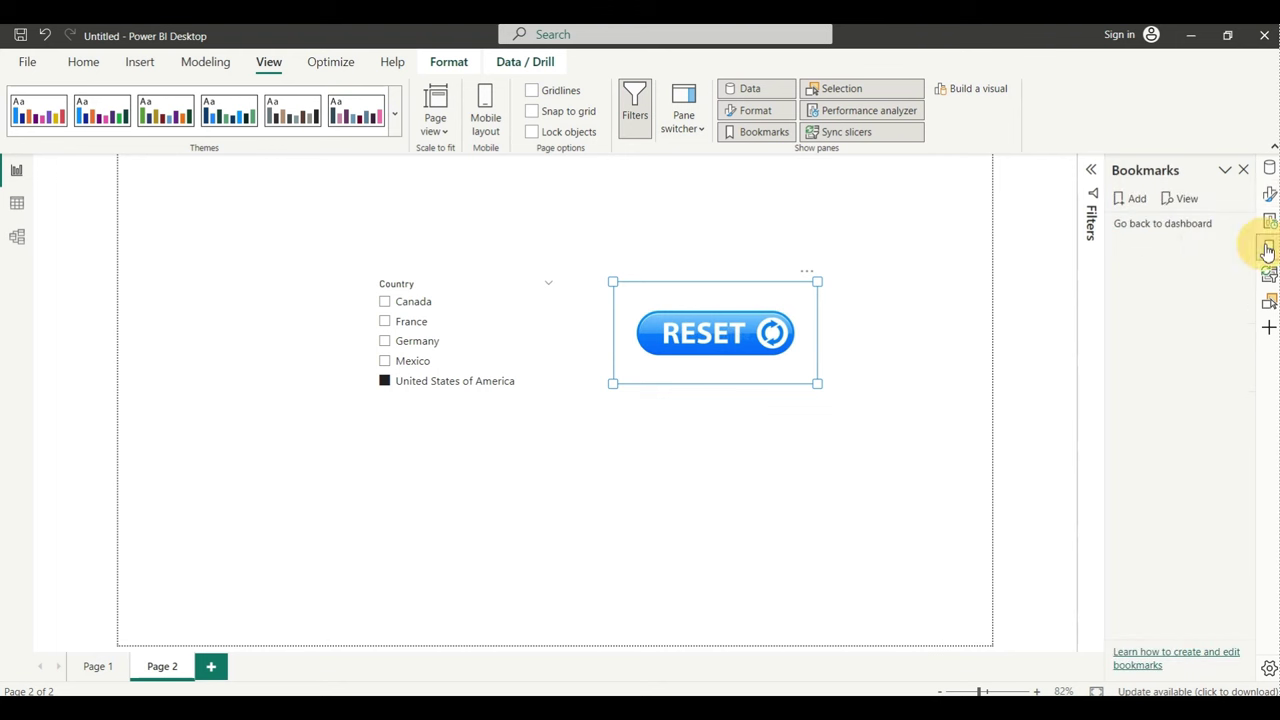
left_click(1231, 224)
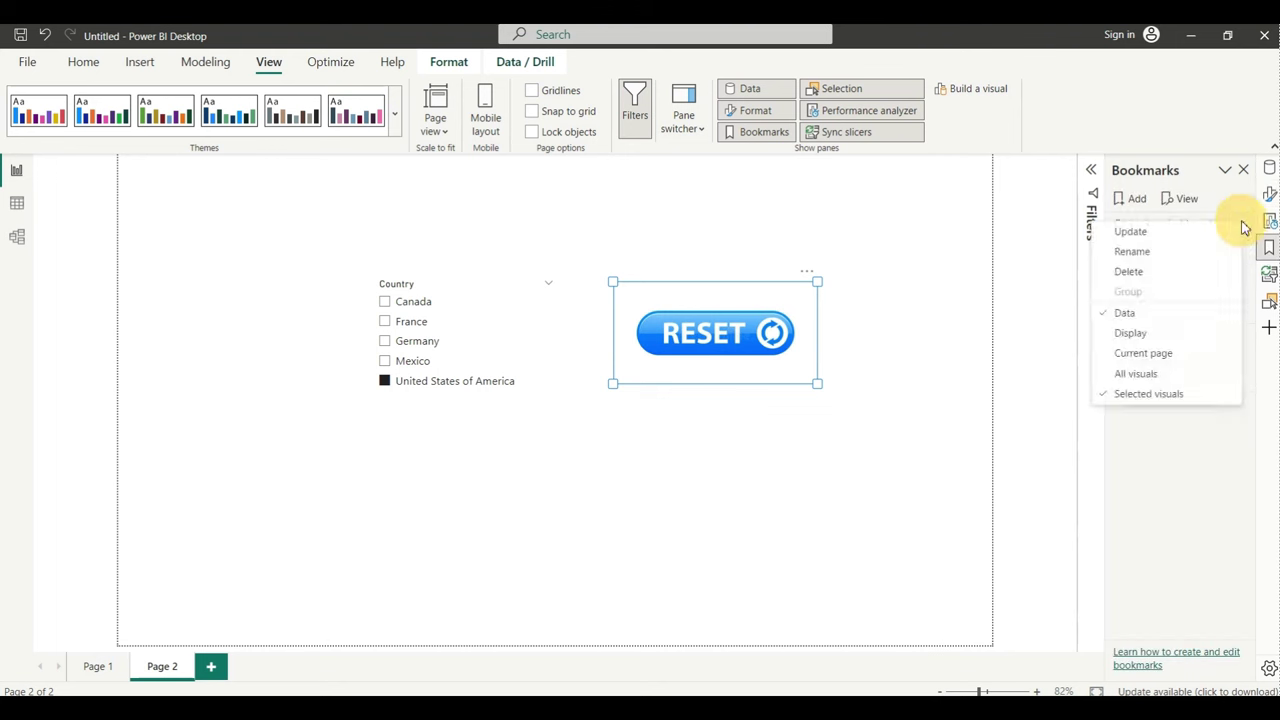
left_click(1148, 235)
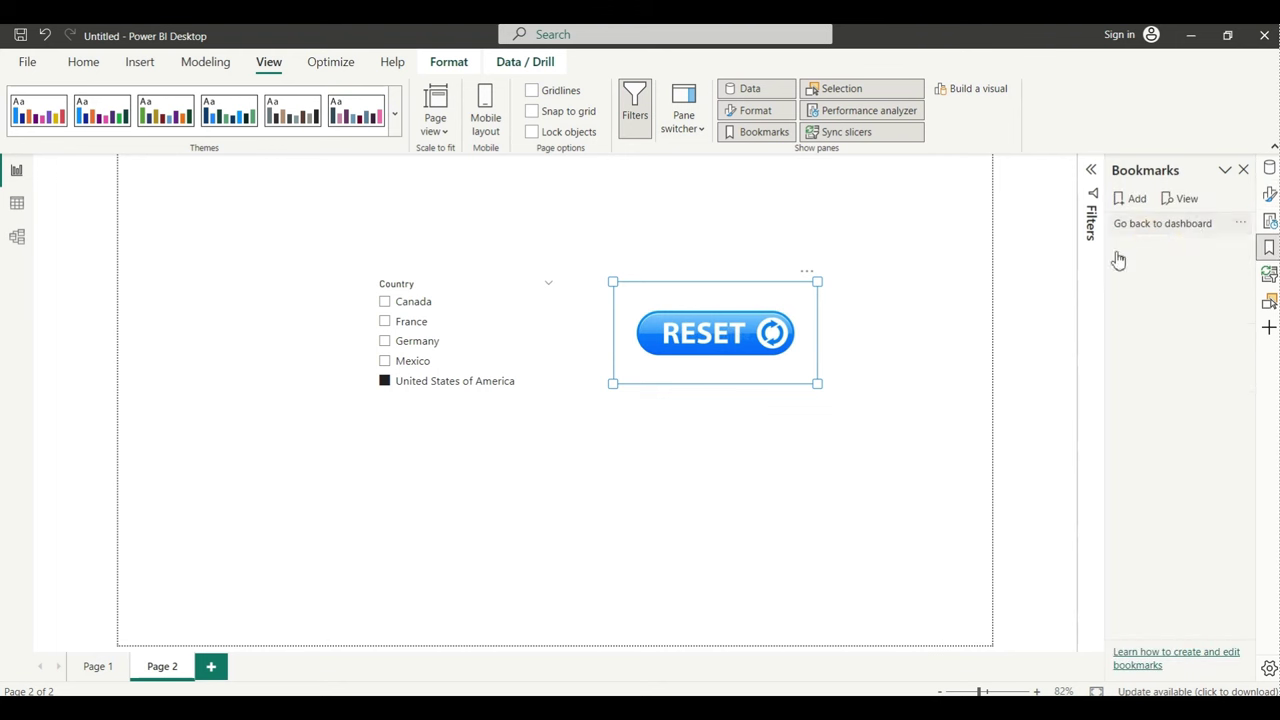
left_click(727, 343, "ctrl")
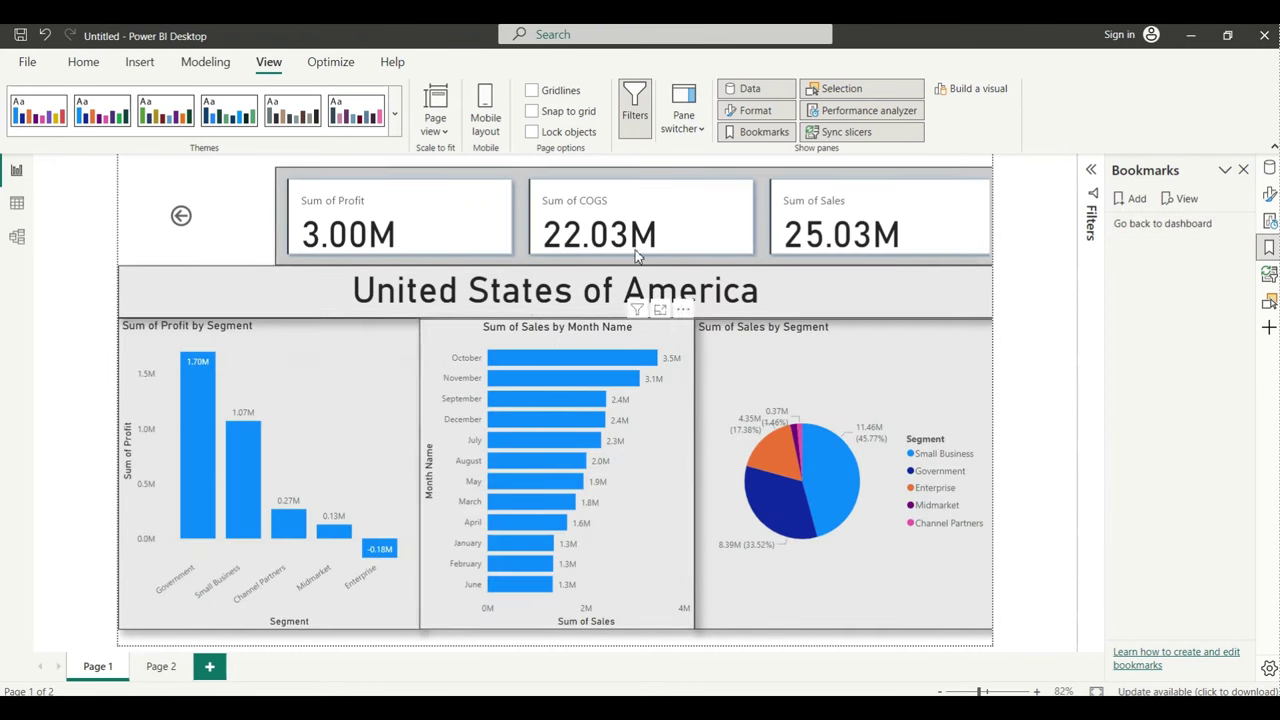
Follow the back arrow to the slicer page, select France, and return to the dashboard via RESET.
left_click(101, 668)
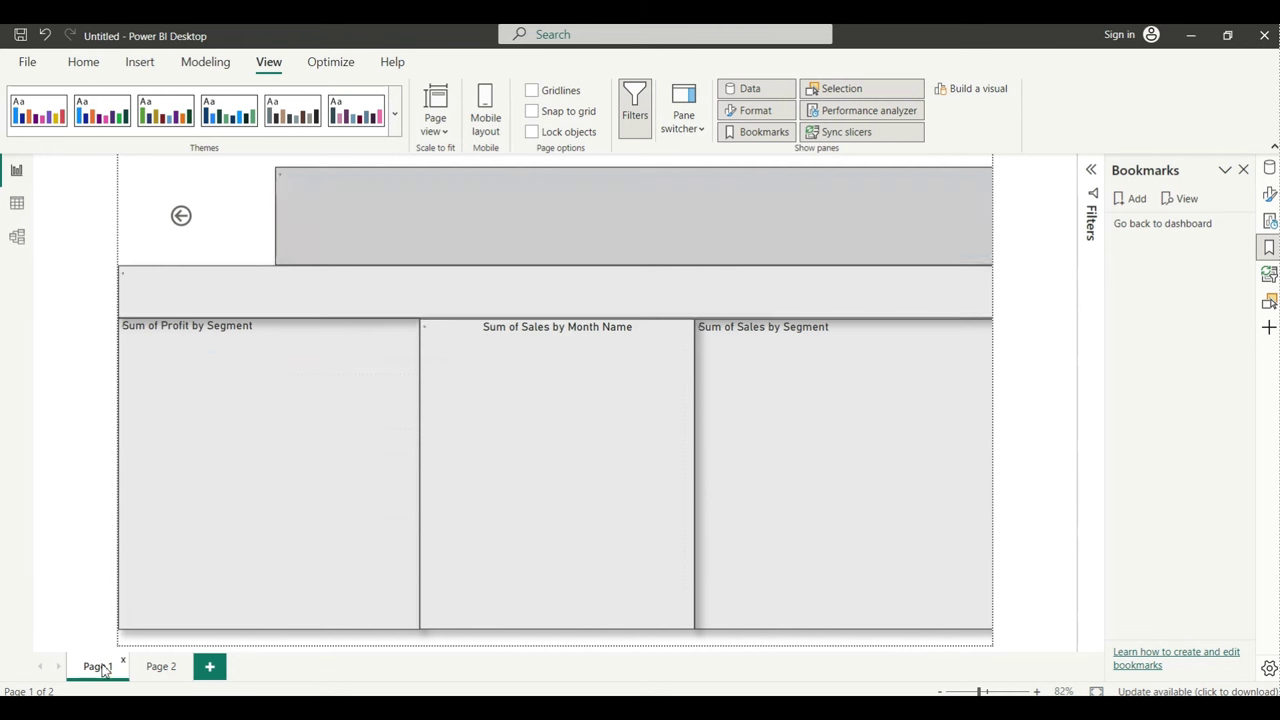
left_click(217, 234)
left_click(228, 263)
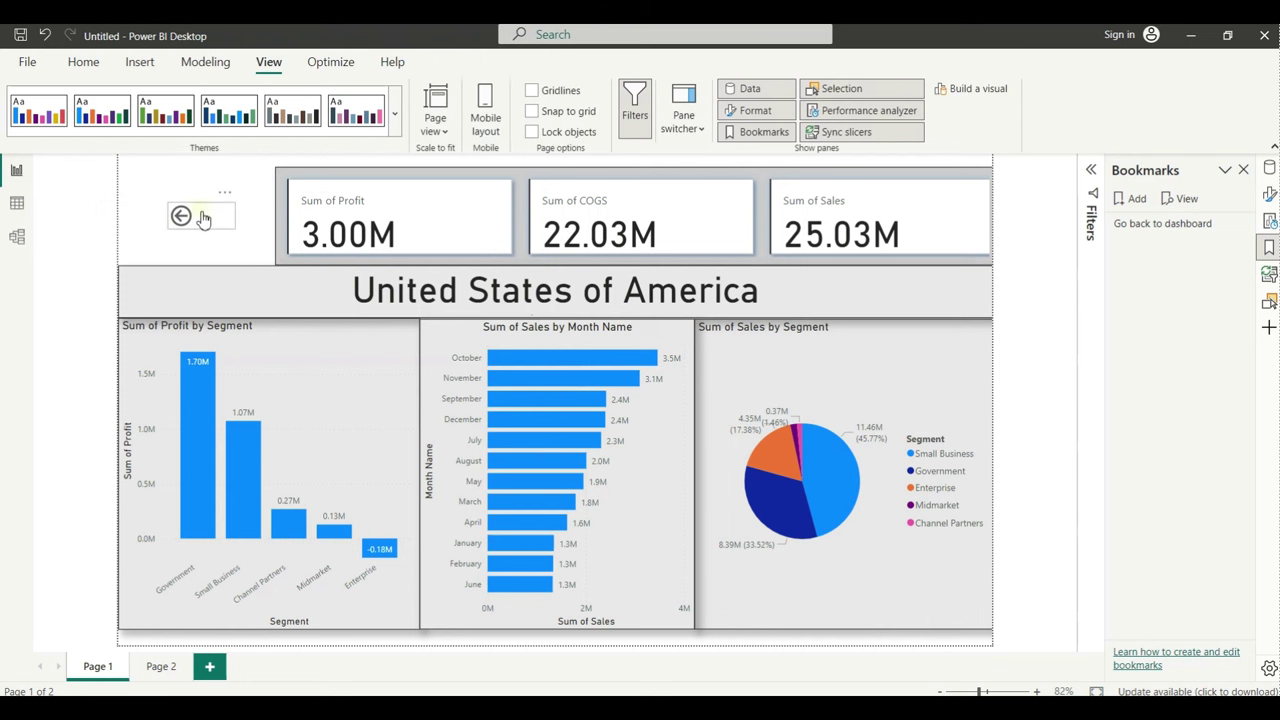
left_click(203, 218, "ctrl")
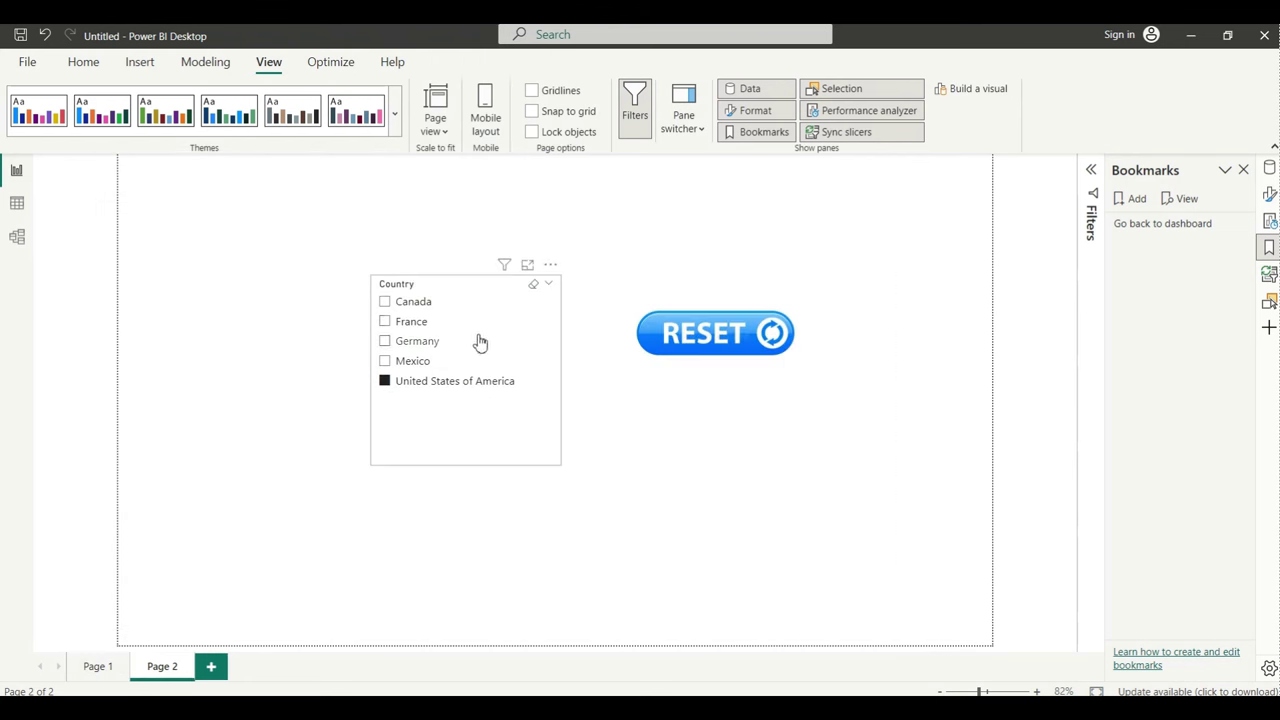
left_click(394, 322)
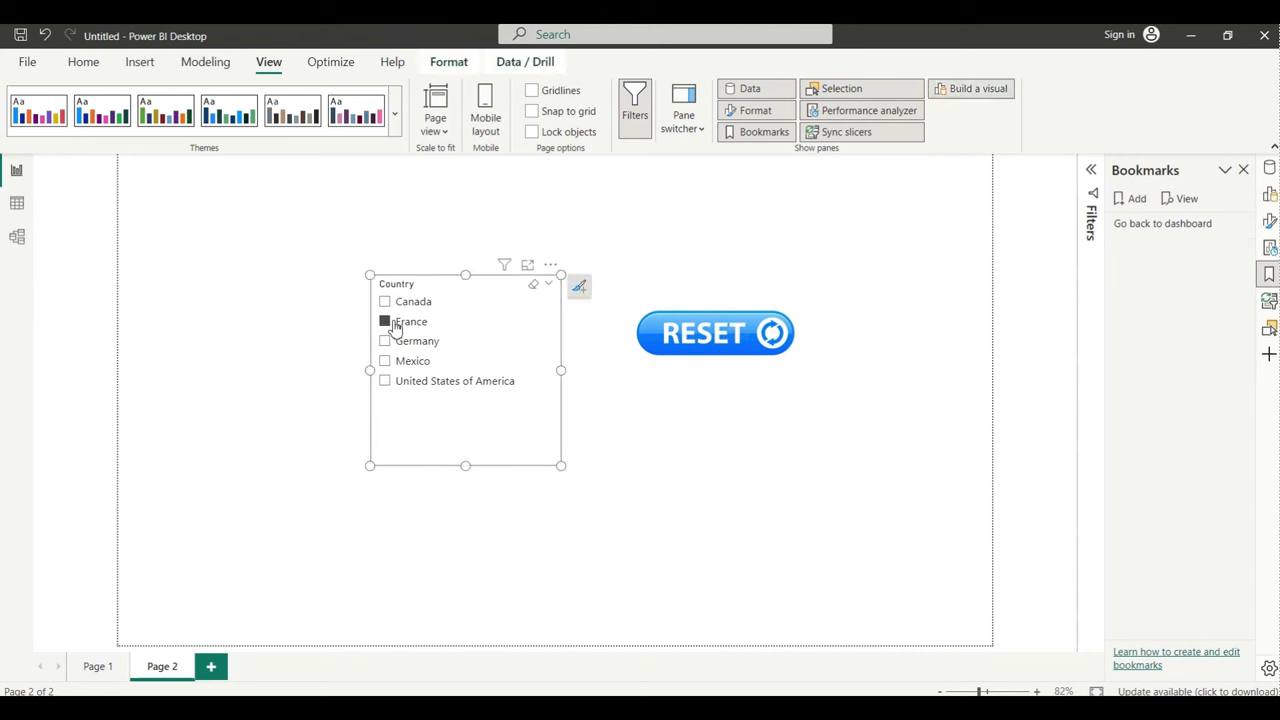
left_click(710, 340, "ctrl")
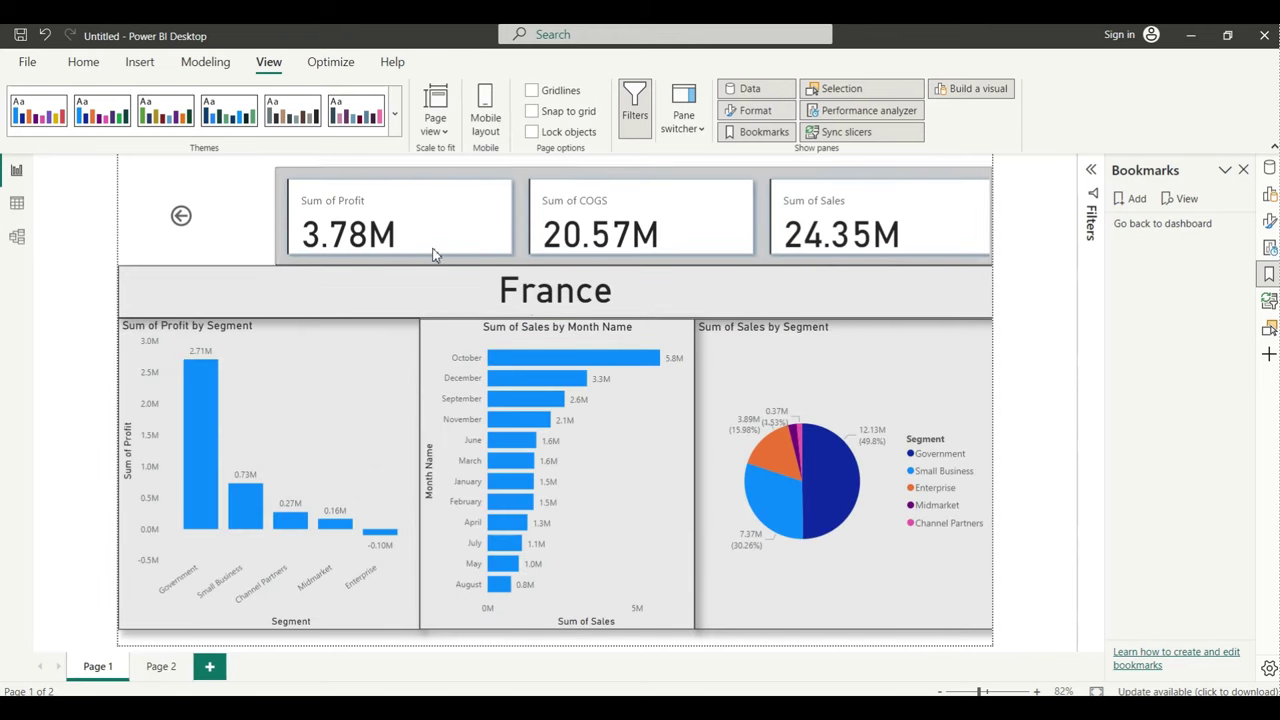
Switch the Country slicer to Germany and return to the Germany dashboard via RESET.
left_click(203, 220, "ctrl")
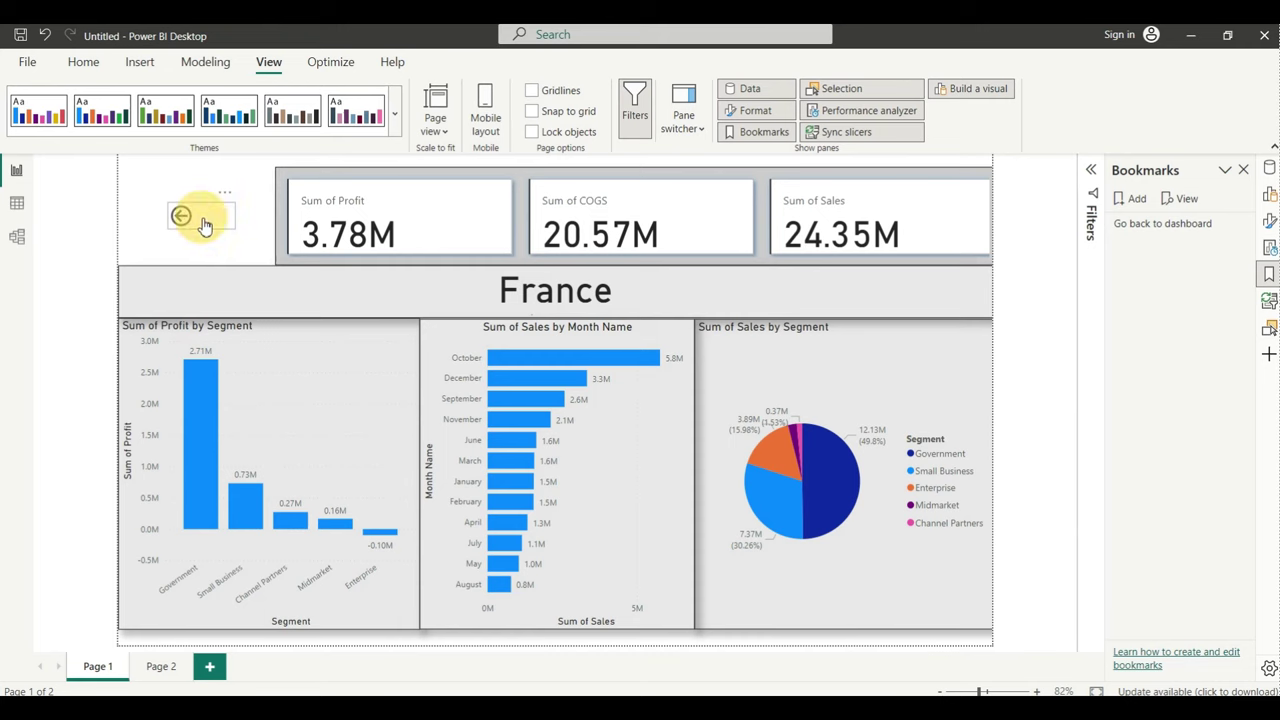
left_click(399, 342)
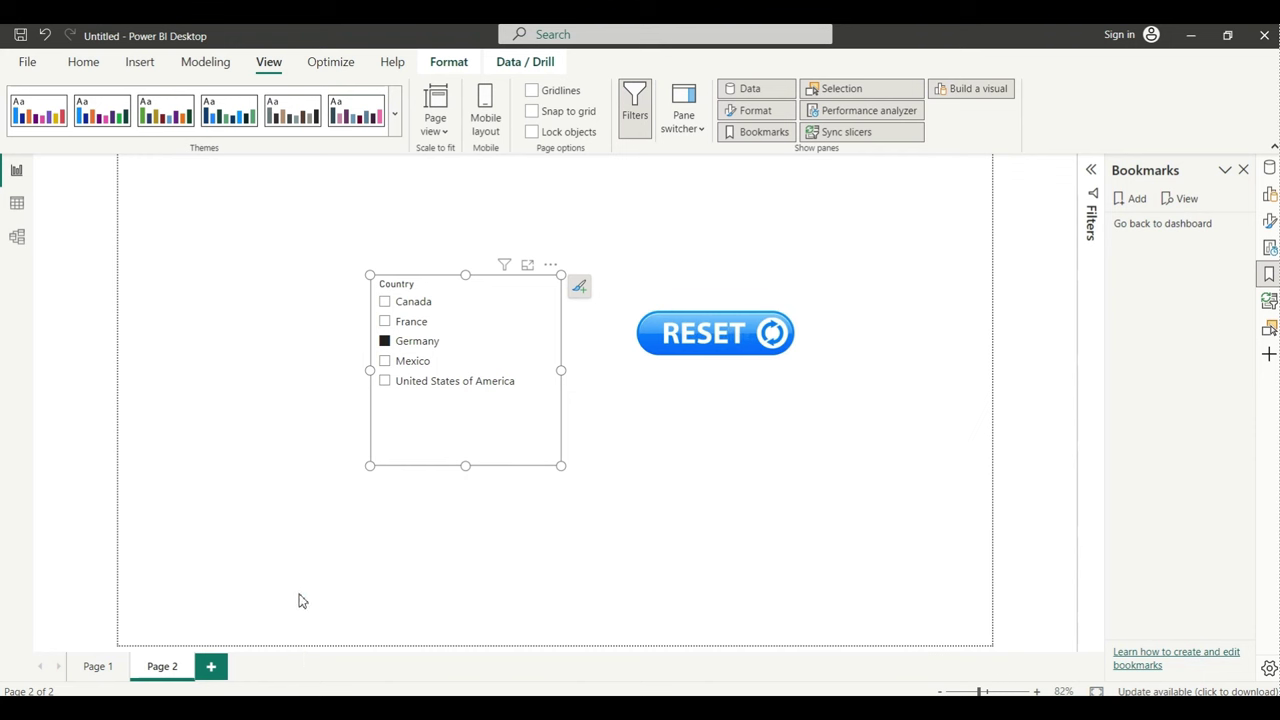
left_click(727, 343, "ctrl")
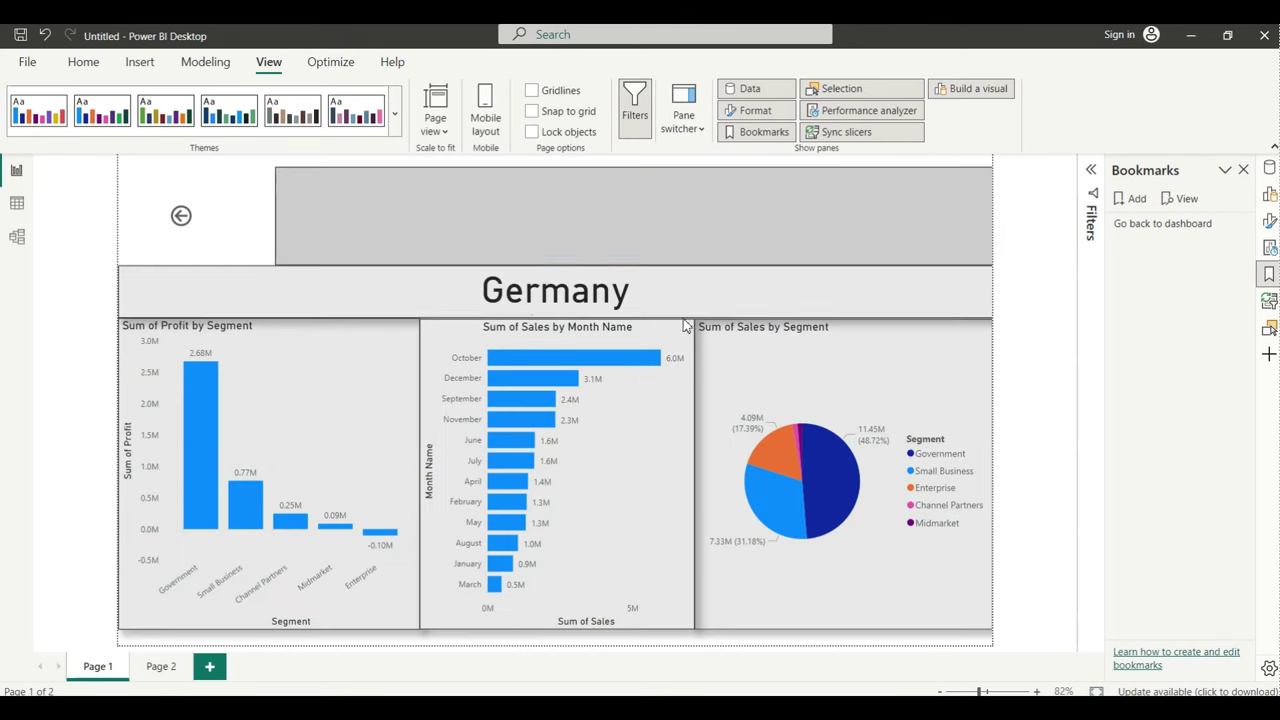